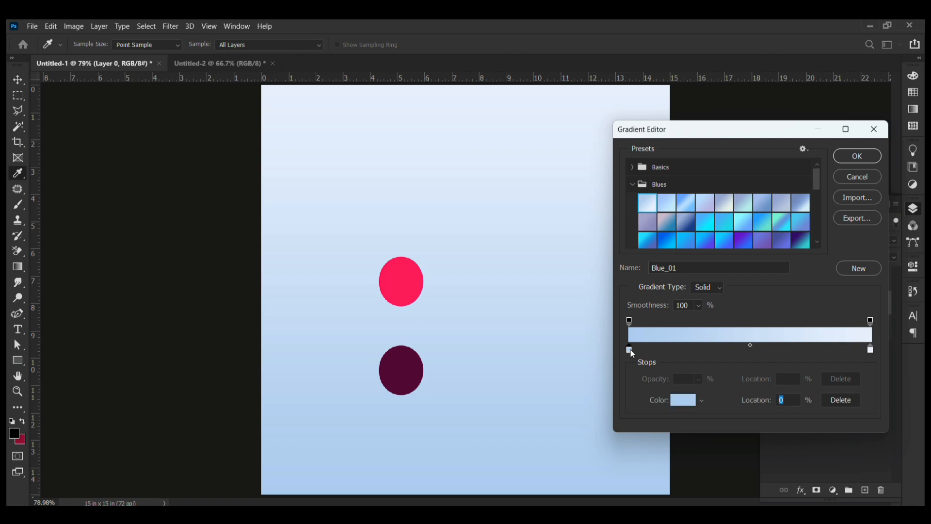
Step: Recolour the gradient's first stop with the pink circle's colour and its end stop with the dark purple circle's colour, and accept the gradient
click(683, 399)
click(402, 284)
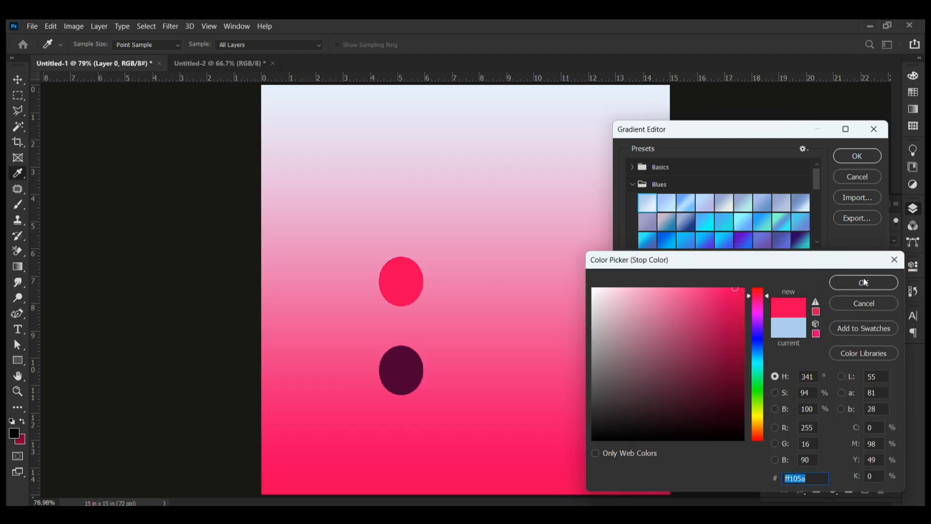
click(863, 281)
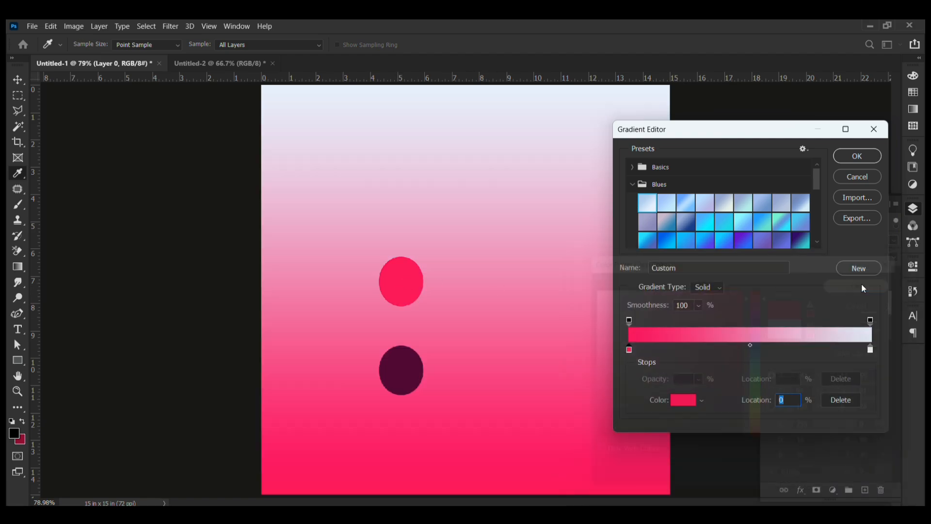
click(869, 351)
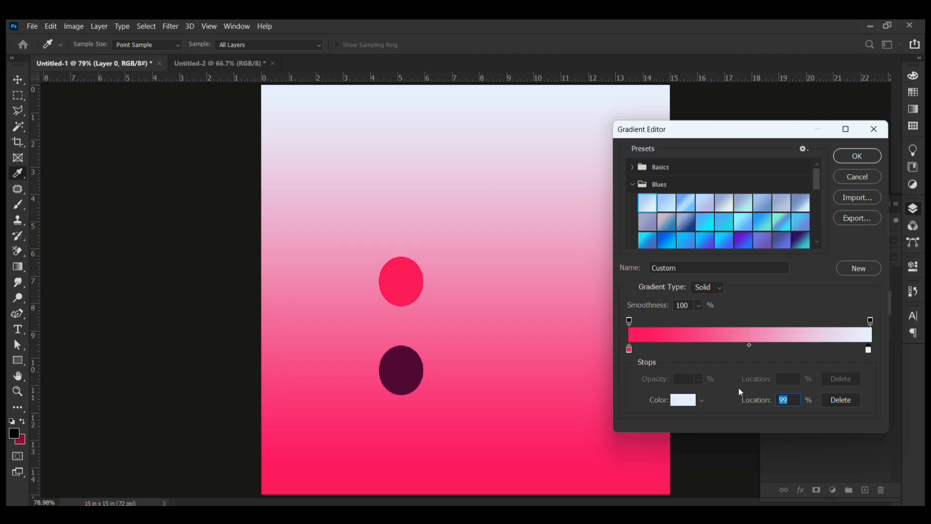
click(414, 372)
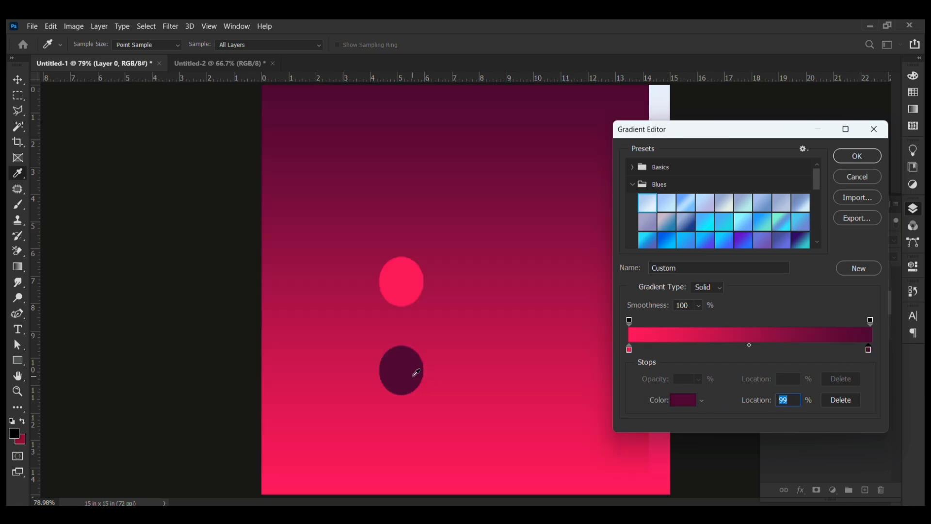
click(848, 164)
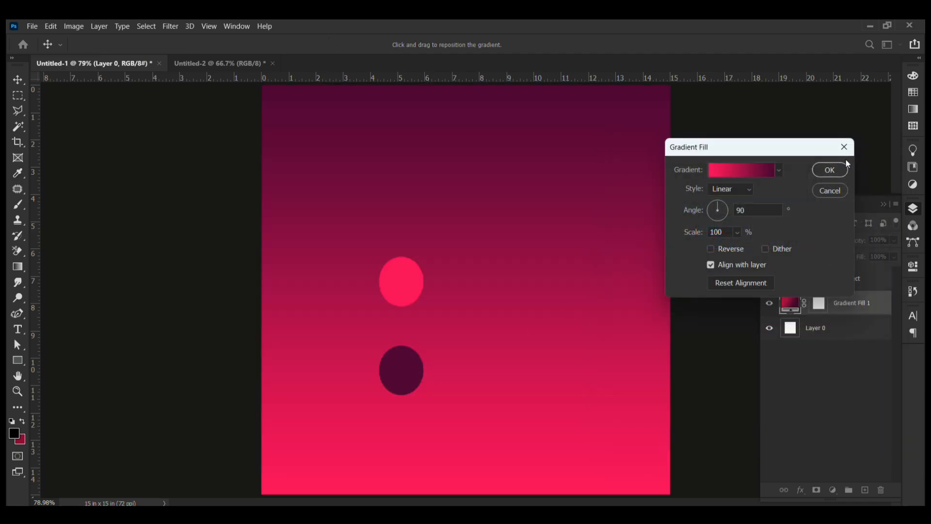
Step: Make the gradient fill radial with Reverse turned off and move its bright centre toward the upper part of the canvas
click(711, 249)
click(730, 189)
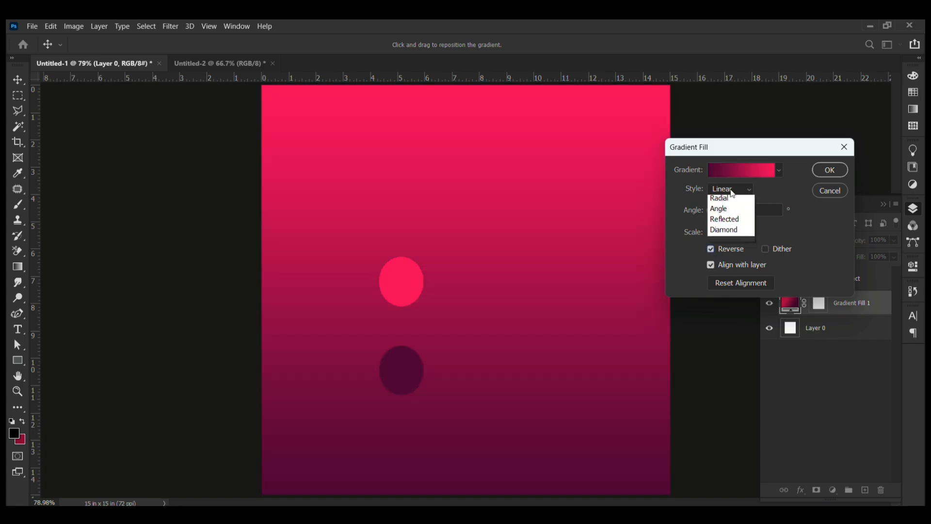
click(727, 211)
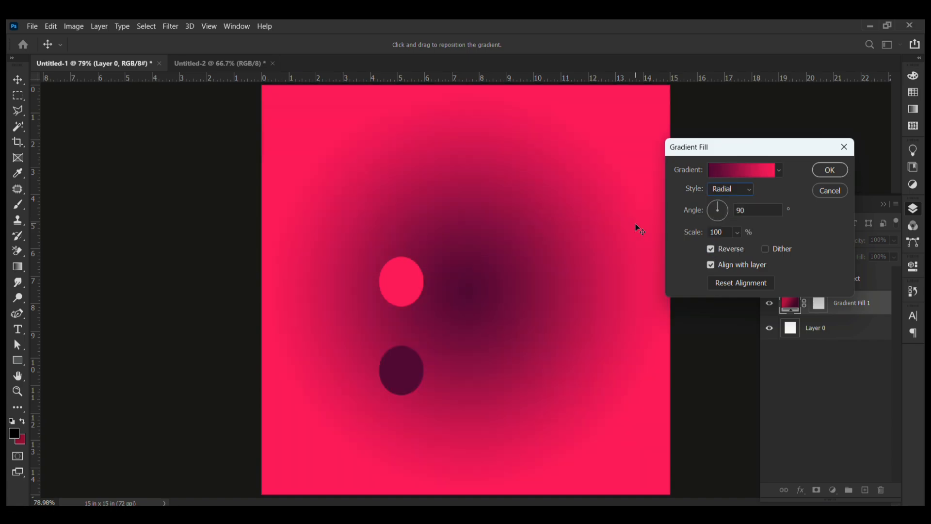
click(712, 250)
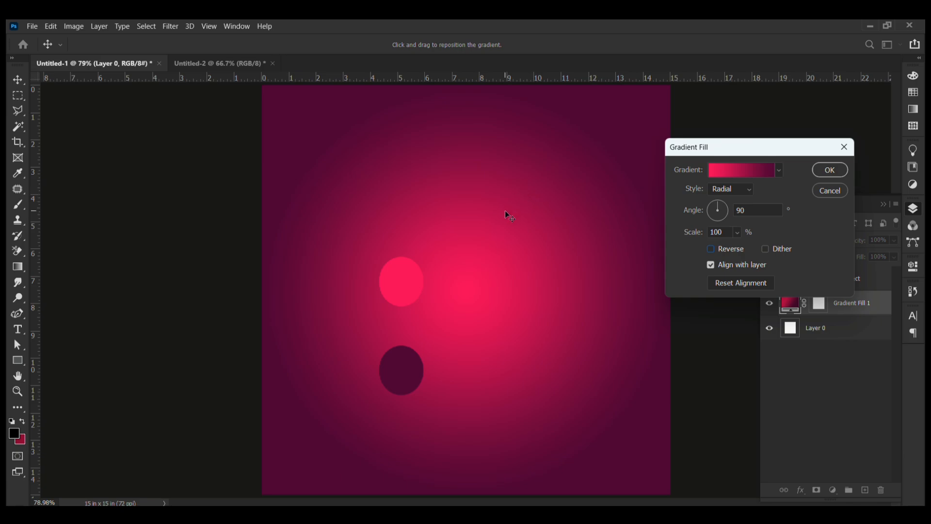
drag(498, 286, 497, 152)
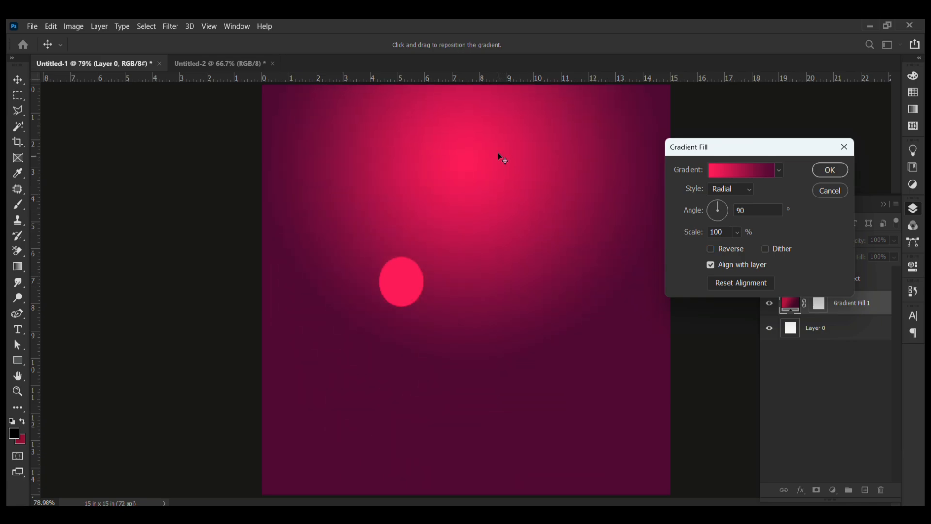
Step: Try a reversed linear style for the gradient fill and shift the gradient lower on the canvas
click(725, 190)
click(724, 201)
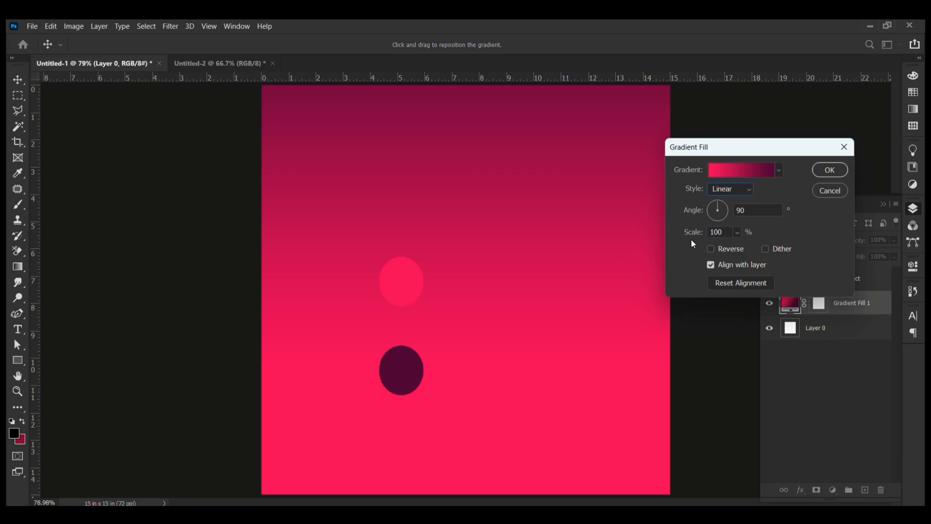
click(711, 250)
mouse_move(535, 289)
mouse_down()
mouse_move(527, 337)
mouse_move(521, 292)
mouse_up()
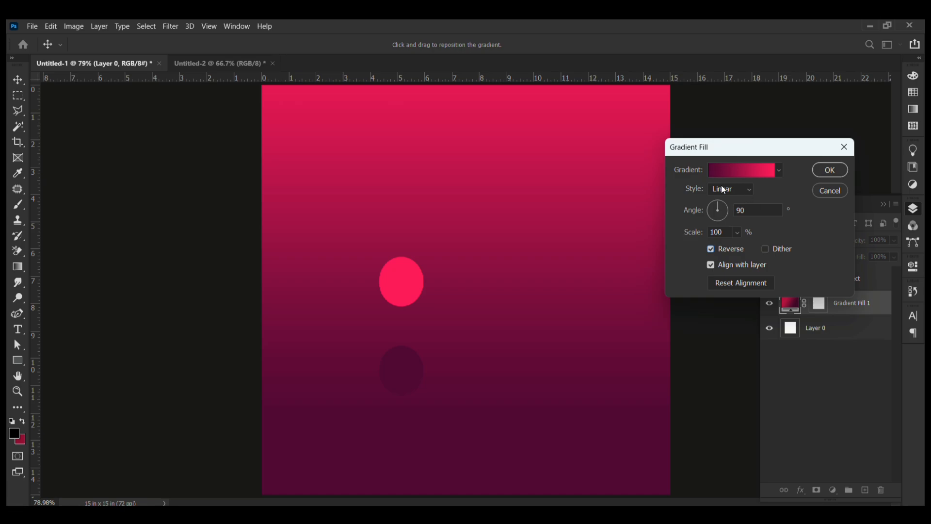
Step: Apply the gradient fill as an unreversed radial at about 188% scale, and hide the smart object layer containing the two sample circles
click(732, 194)
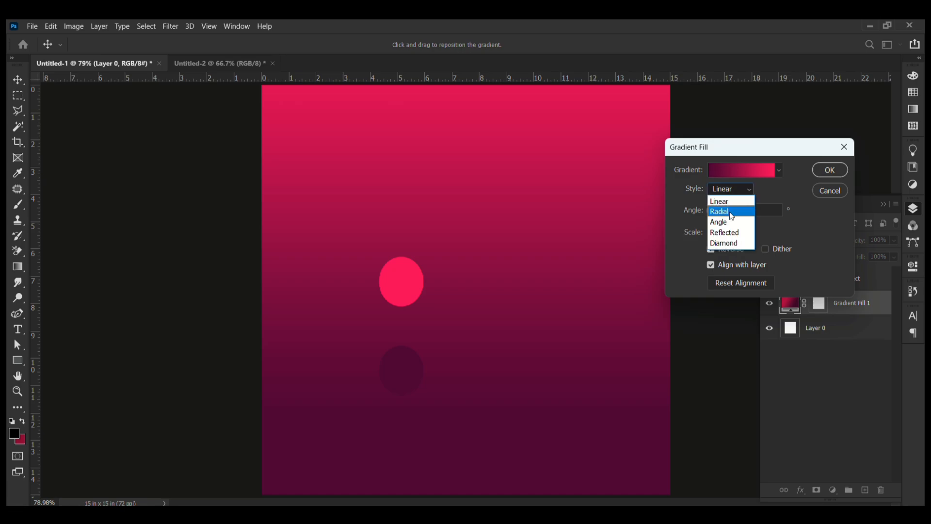
click(731, 215)
click(712, 249)
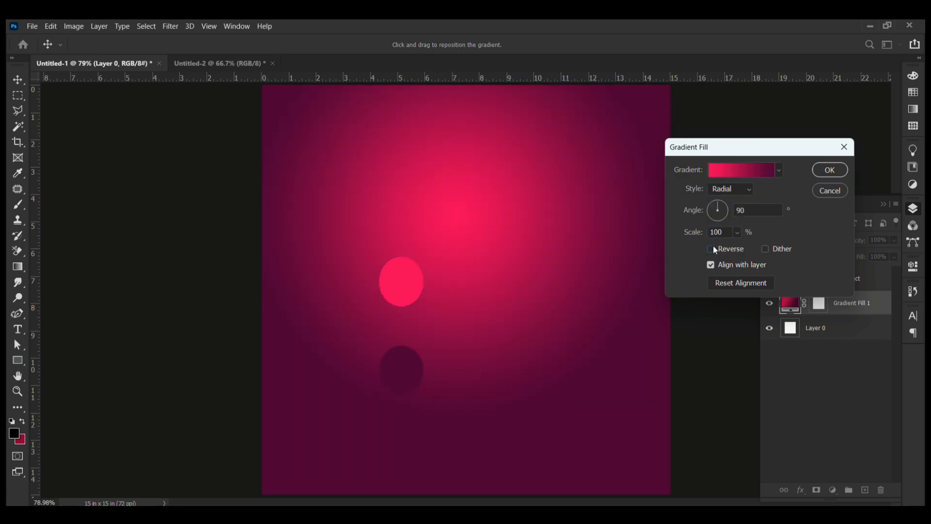
click(737, 233)
drag(735, 250, 746, 249)
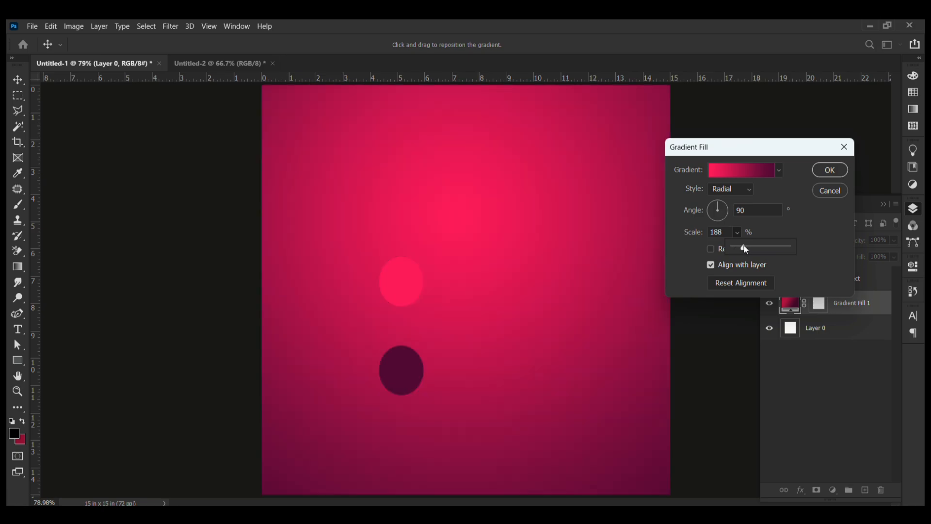
click(817, 168)
drag(490, 224, 494, 195)
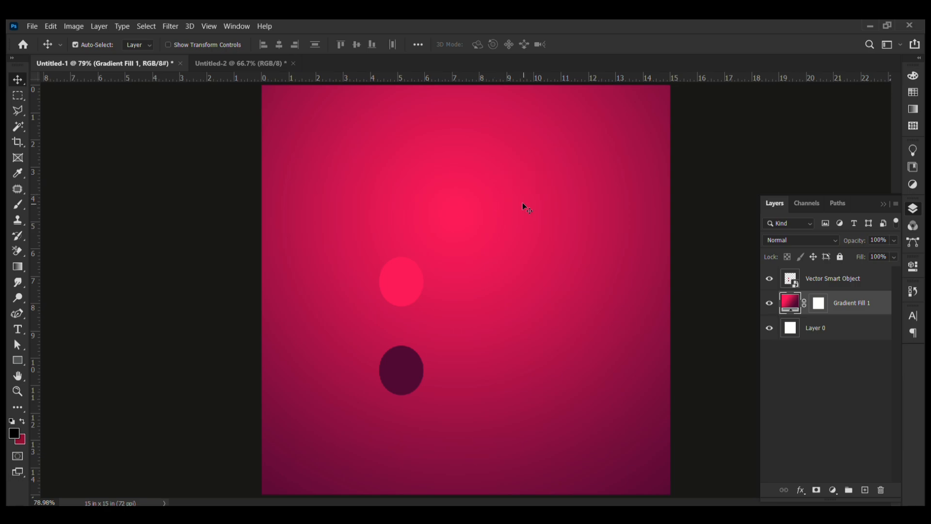
click(769, 279)
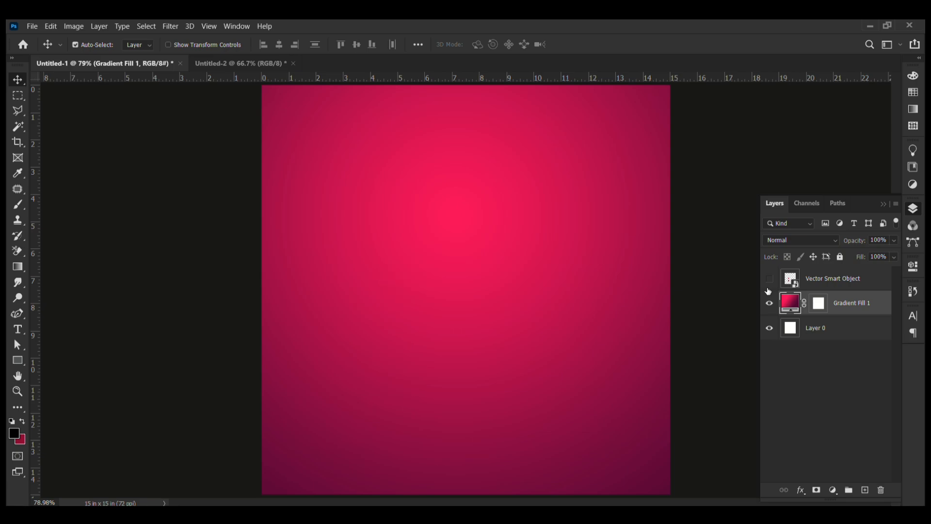
Step: Copy the black floral ornament from the Untitled-2 document into Untitled-1
click(249, 61)
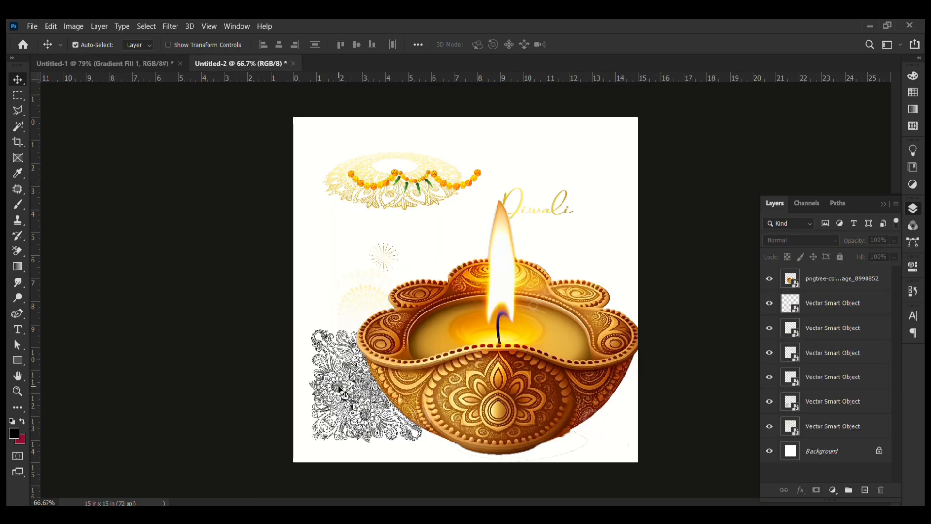
drag(341, 391, 331, 218)
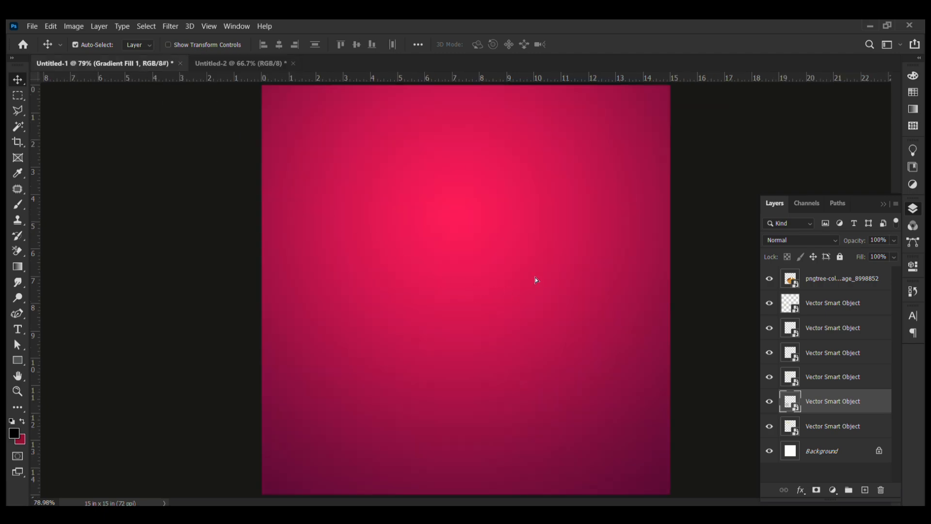
drag(535, 277, 533, 276)
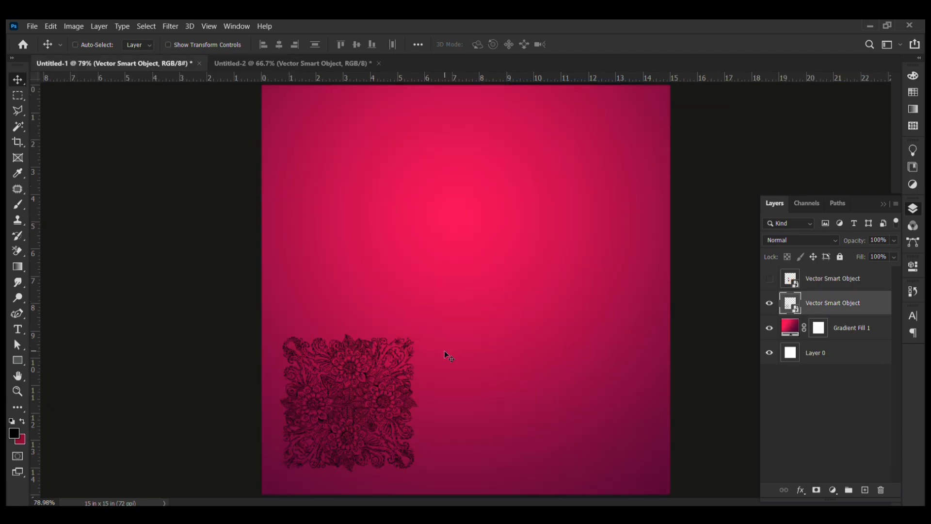
Step: Scale the floral ornament to about 3805% and reposition it so it covers the whole canvas
key(ctrl+t)
drag(415, 332, 666, 90)
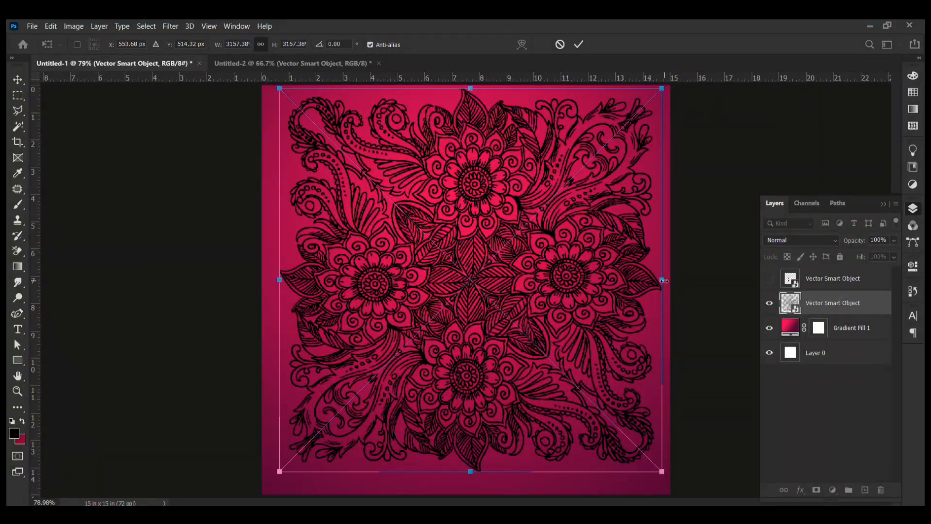
drag(663, 281, 702, 289)
drag(582, 289, 577, 304)
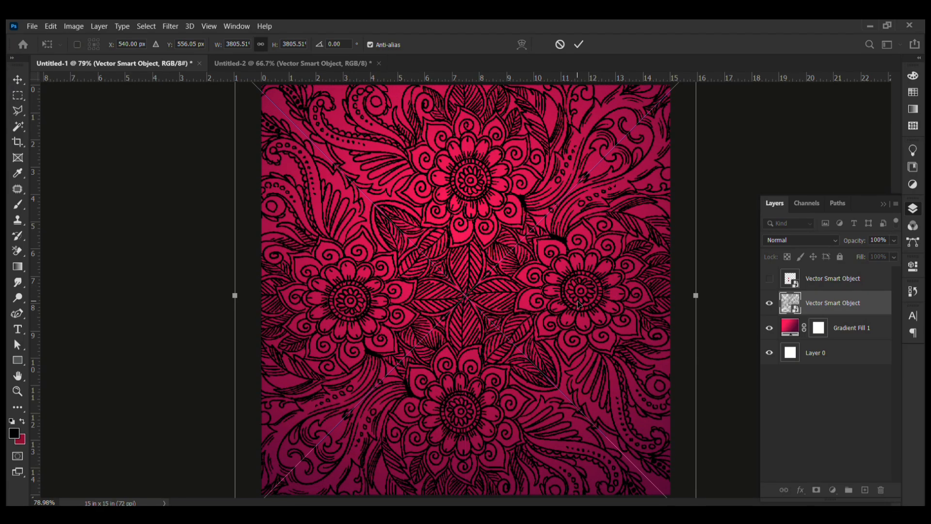
key(Return)
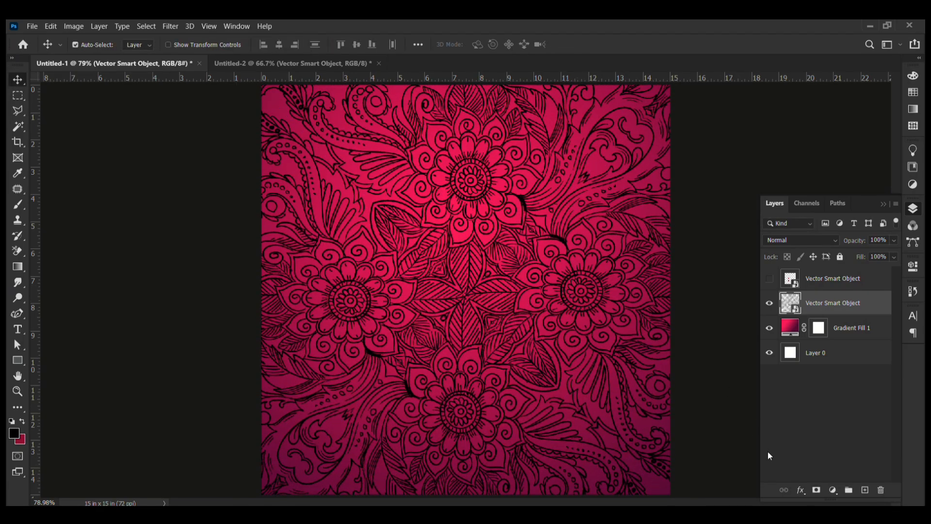
Step: Add a pink Color Overlay at 100% opacity with Normal blending to the floral ornament layer
click(808, 490)
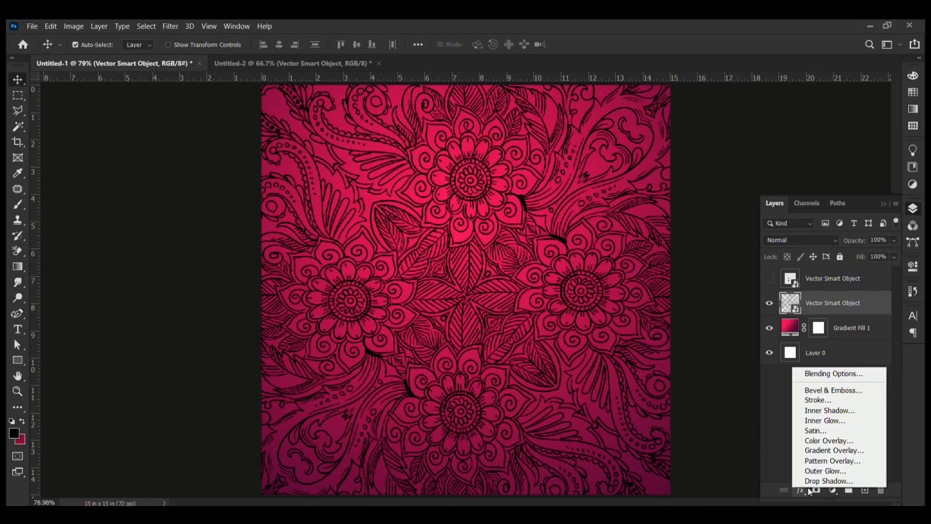
click(823, 441)
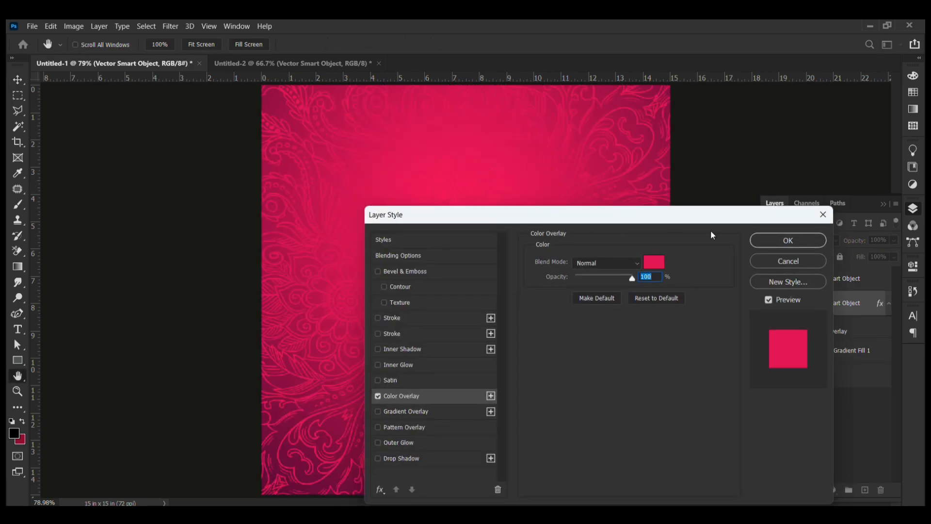
click(808, 242)
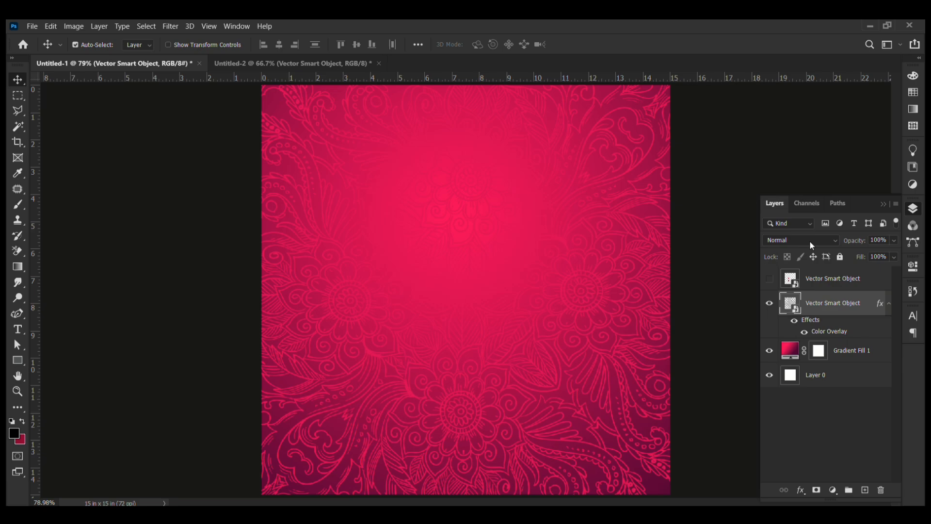
Step: Lower the floral ornament layer's opacity to about 27%, then collapse the layer list and deselect the layer
click(894, 240)
drag(895, 253, 852, 256)
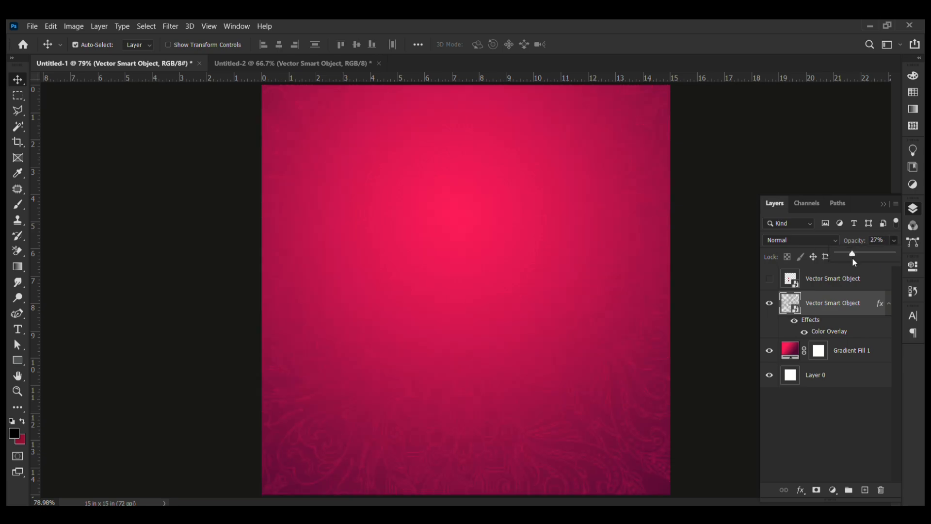
click(883, 204)
click(813, 203)
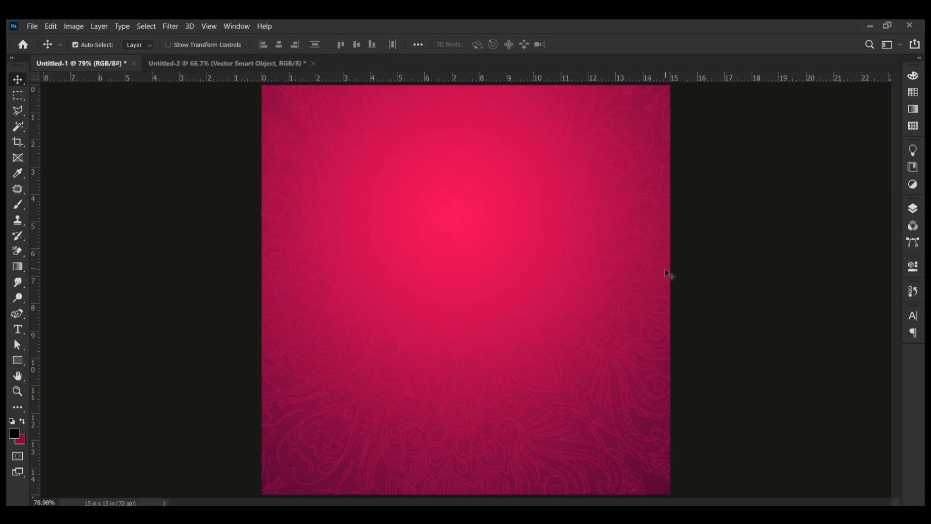
Step: Copy the golden perspective mandala from Untitled-2 into Untitled-1 and place it in the lower middle of the canvas
click(245, 66)
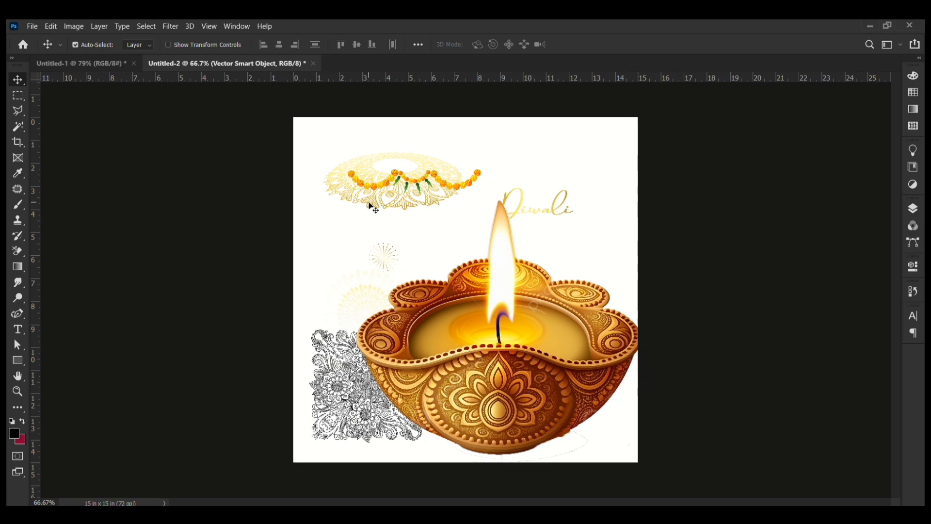
drag(370, 204, 90, 69)
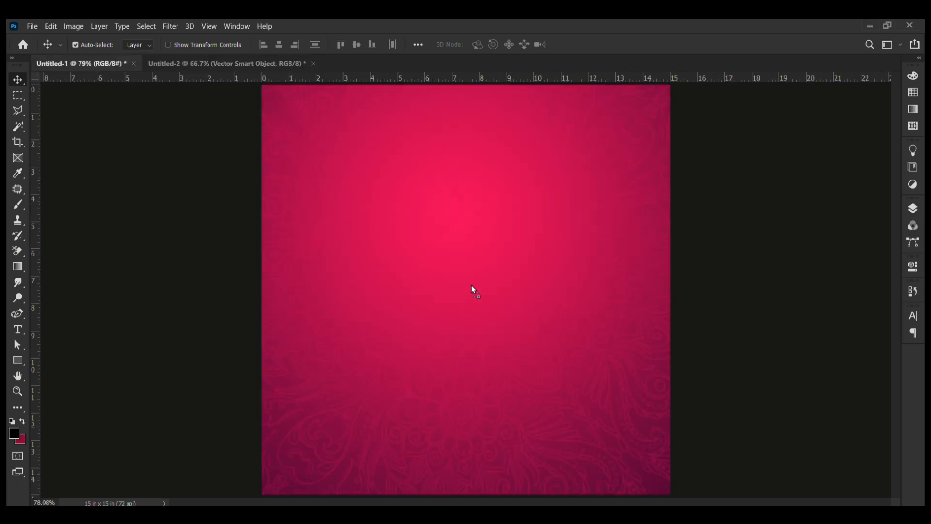
drag(474, 290, 431, 255)
drag(375, 184, 480, 371)
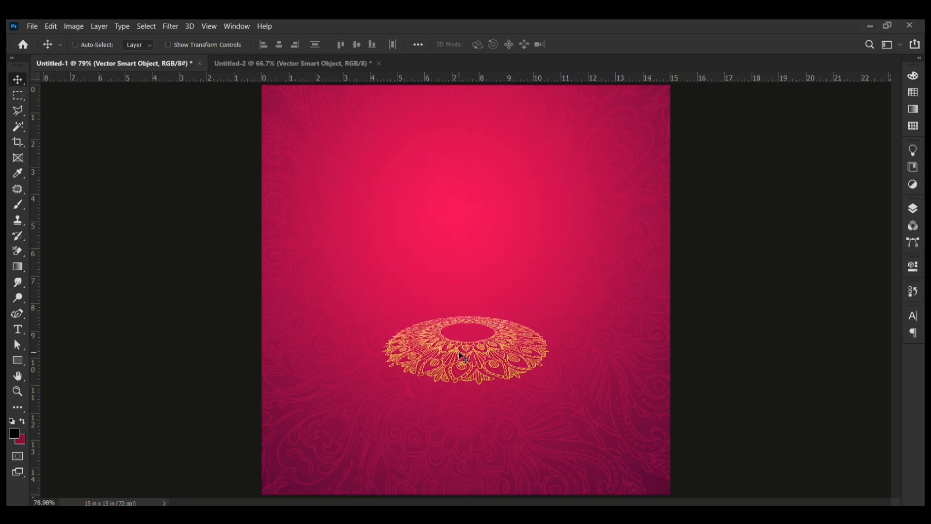
Step: Enlarge the golden mandala to about 2795% width and 2450% height, and centre it horizontally on the canvas
key(ctrl+t)
drag(552, 349, 597, 349)
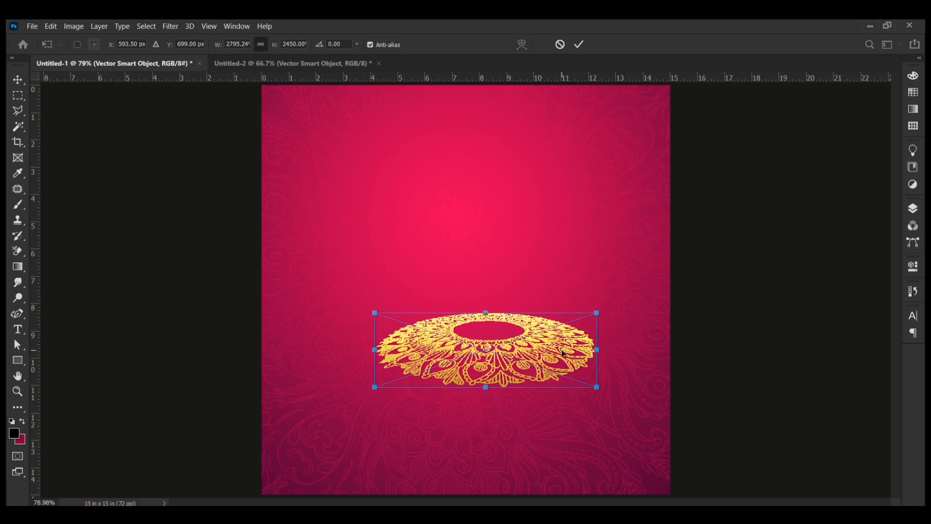
key(Return)
key(ctrl+a)
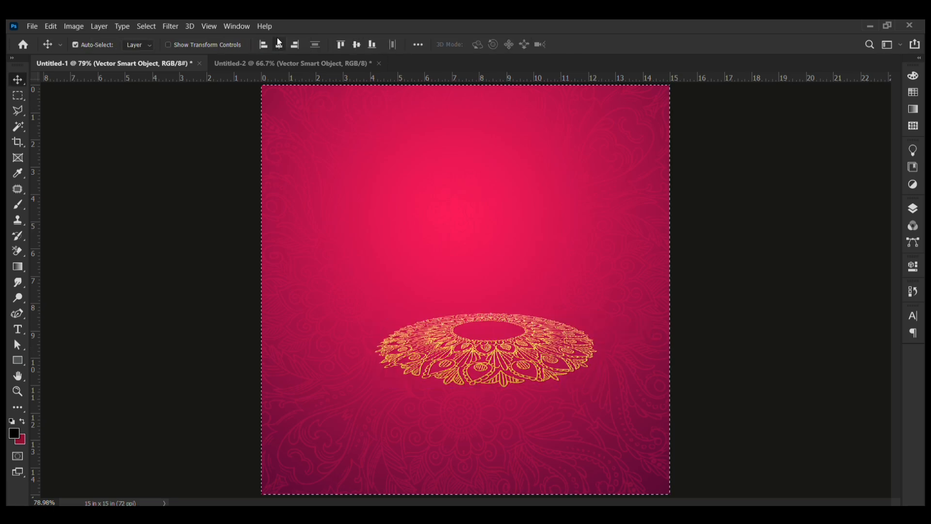
click(279, 45)
key(ctrl+d)
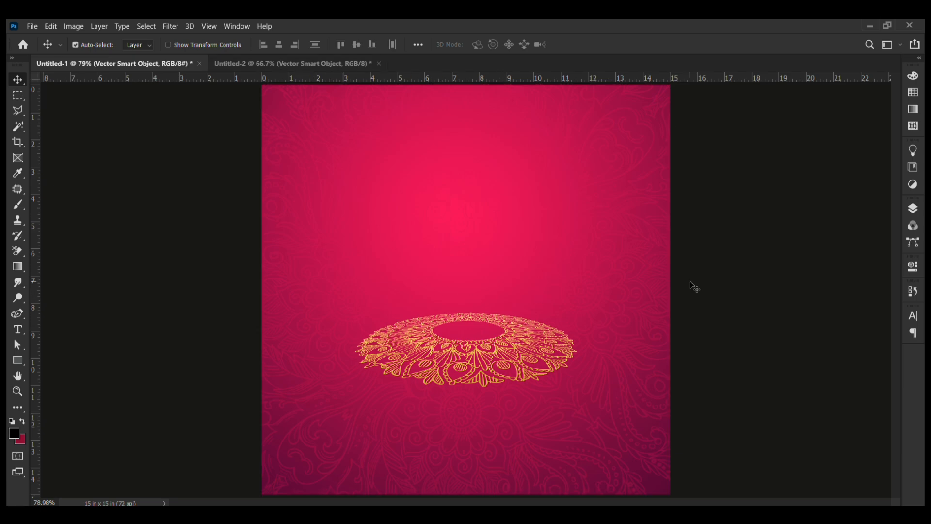
Step: Add a layer mask to the golden mandala layer
click(914, 210)
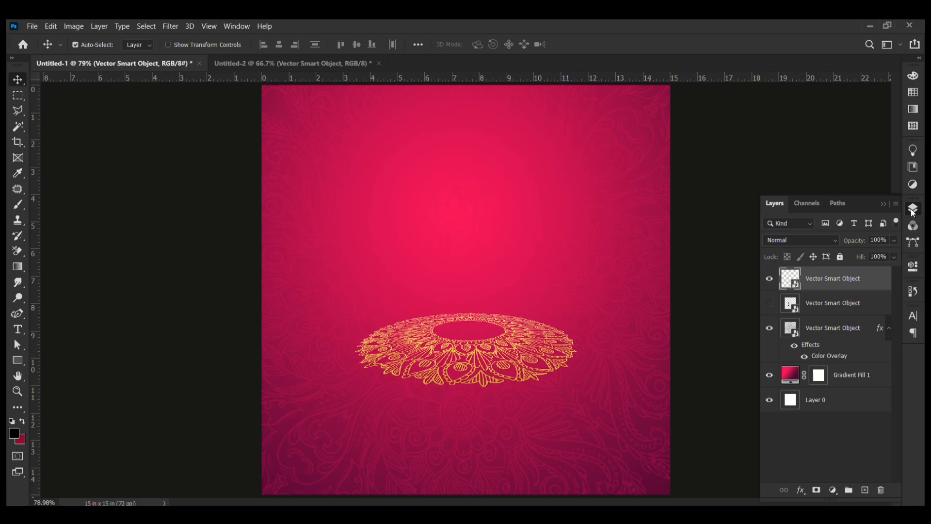
click(816, 489)
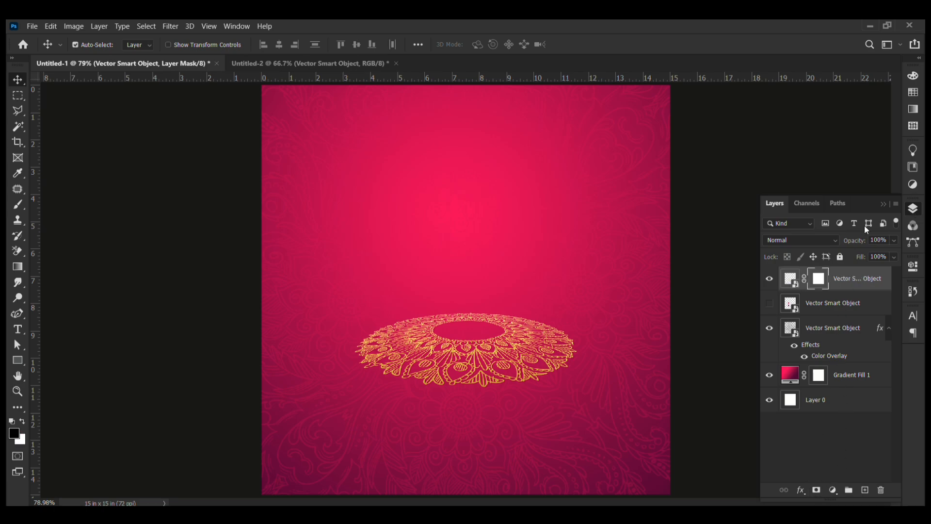
click(885, 206)
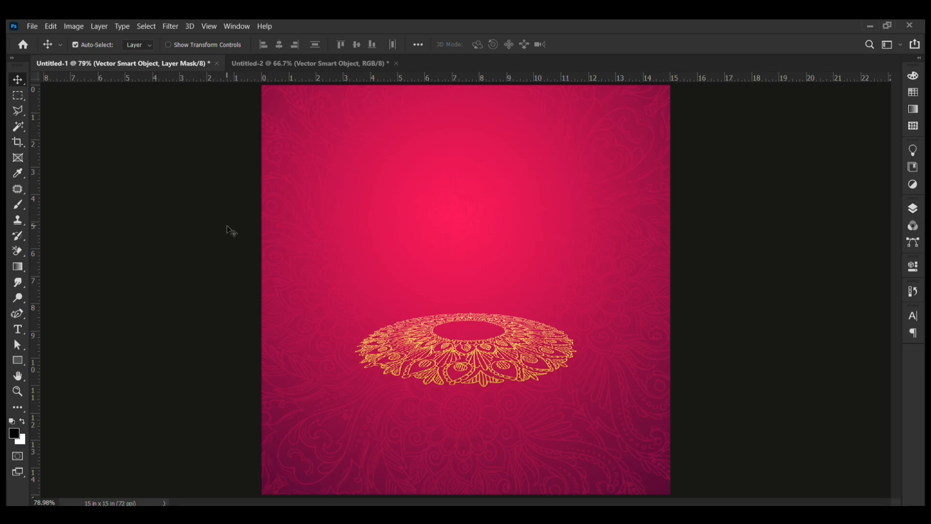
Step: Try to fade the mandala by drawing a black-to-white radial gradient from its centre outward on the layer mask
click(19, 269)
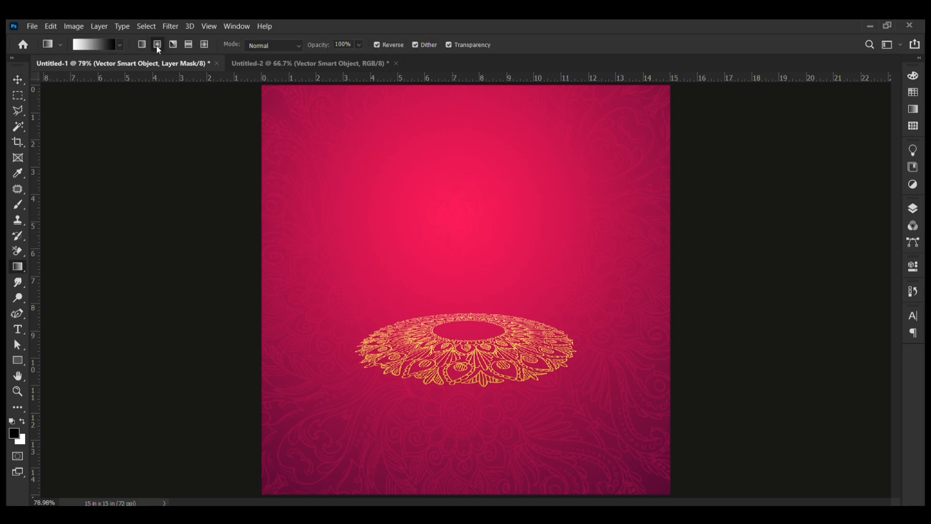
click(87, 45)
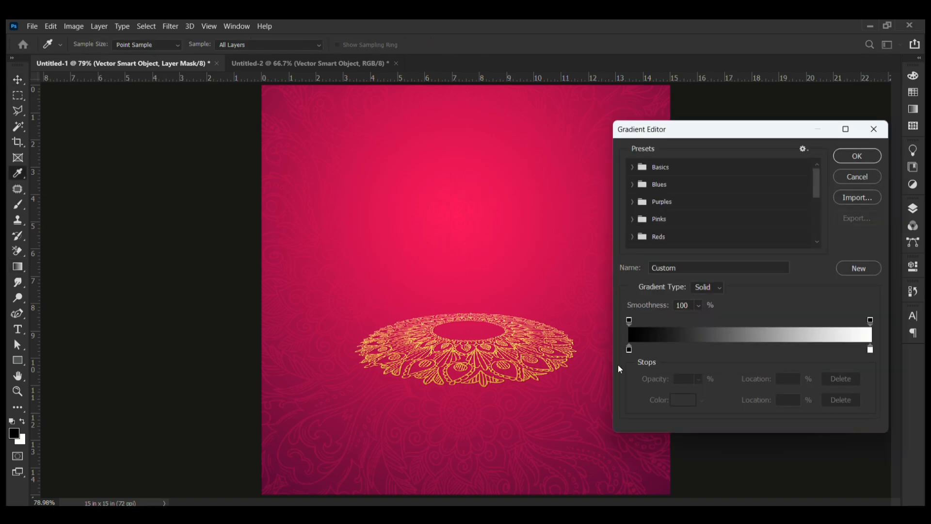
click(857, 156)
drag(471, 342, 533, 383)
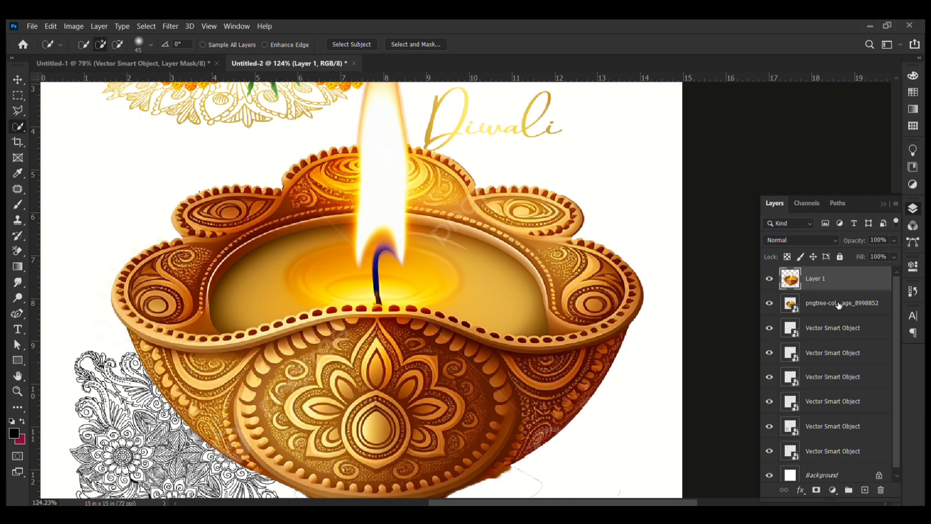
Step: In Untitled-2, delete the original pngtree diya image layer and convert the cut-out diya on Layer 1 to a smart object
click(838, 303)
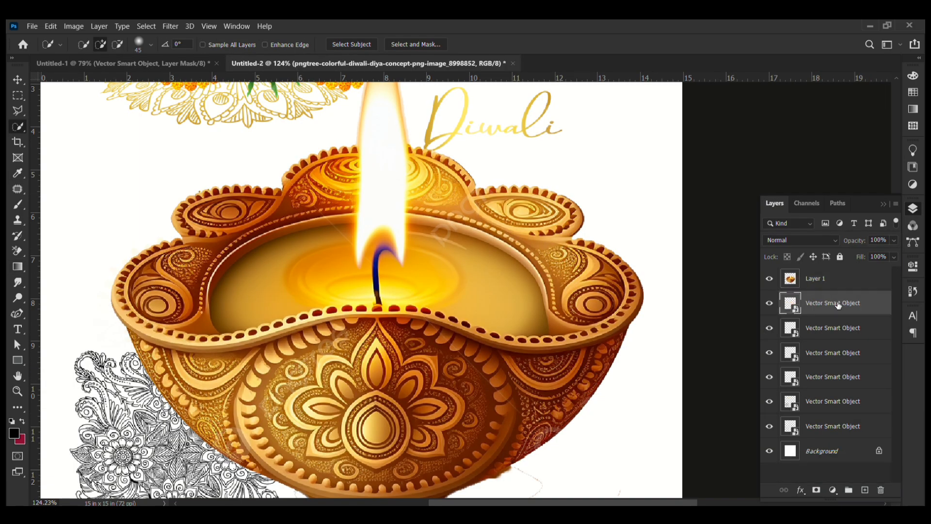
click(824, 278)
right_click(824, 278)
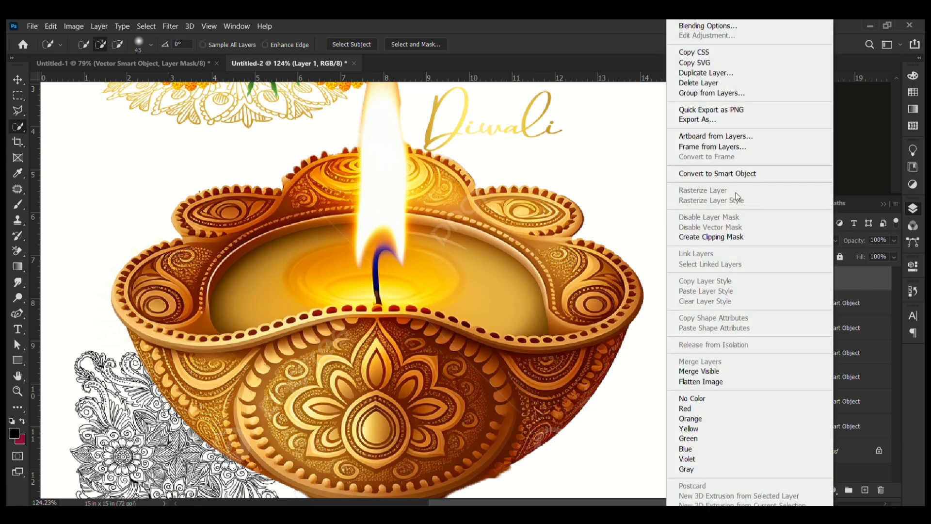
click(734, 174)
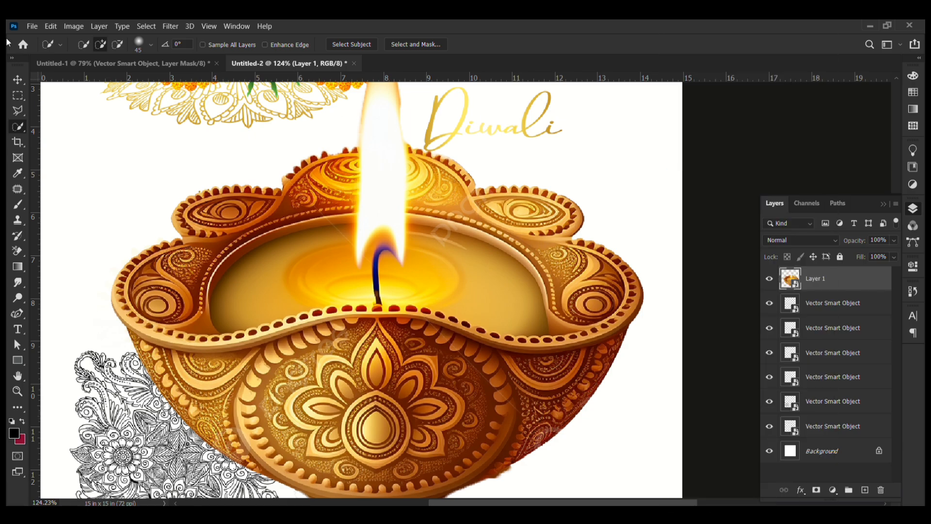
Step: Copy the marigold garland from Untitled-2 into the upper part of the Untitled-1 poster
click(18, 80)
scroll(446, 355, down, 3)
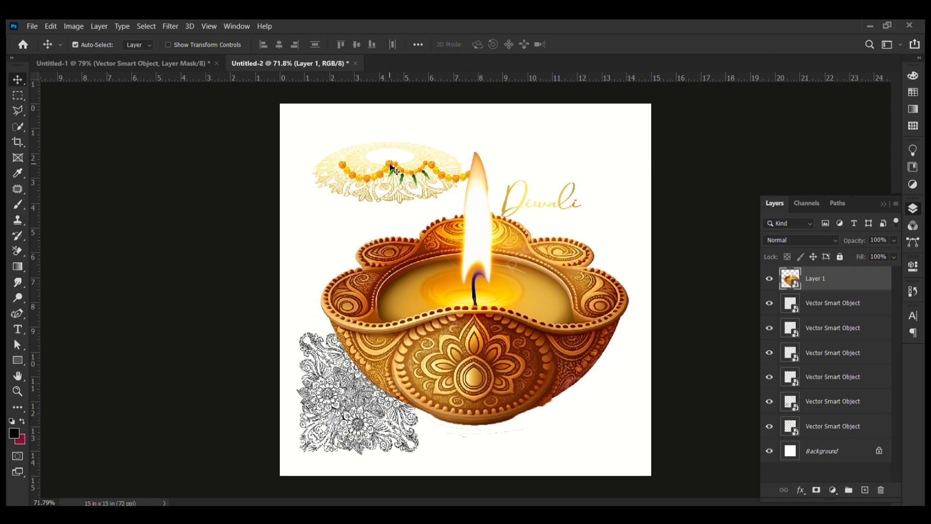
drag(394, 170, 158, 77)
drag(510, 175, 509, 180)
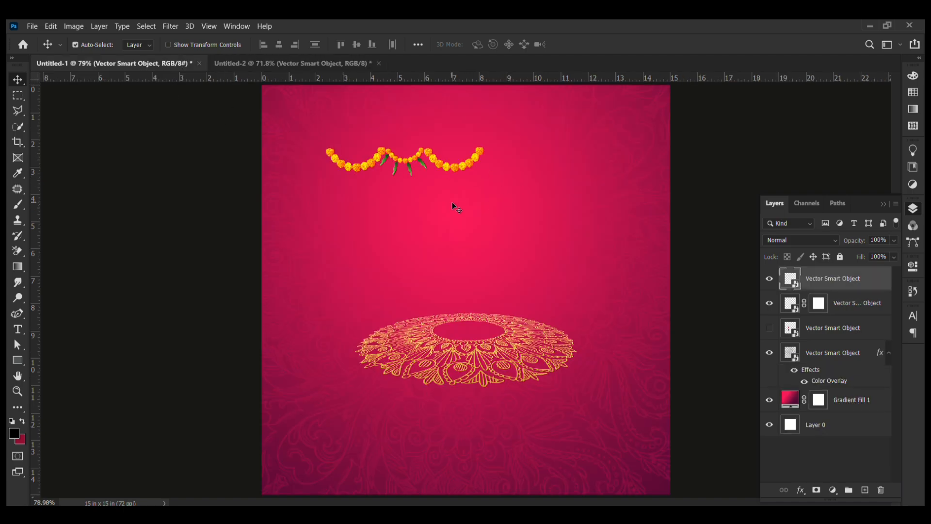
Step: Centre the marigold garland horizontally and align it to the top edge of the canvas
drag(420, 156, 481, 157)
key(ctrl+a)
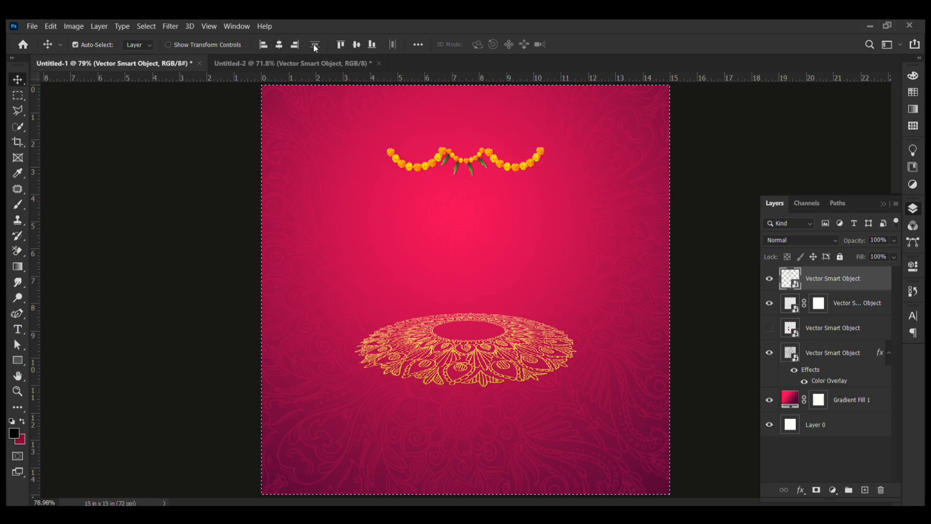
click(342, 45)
key(ctrl+d)
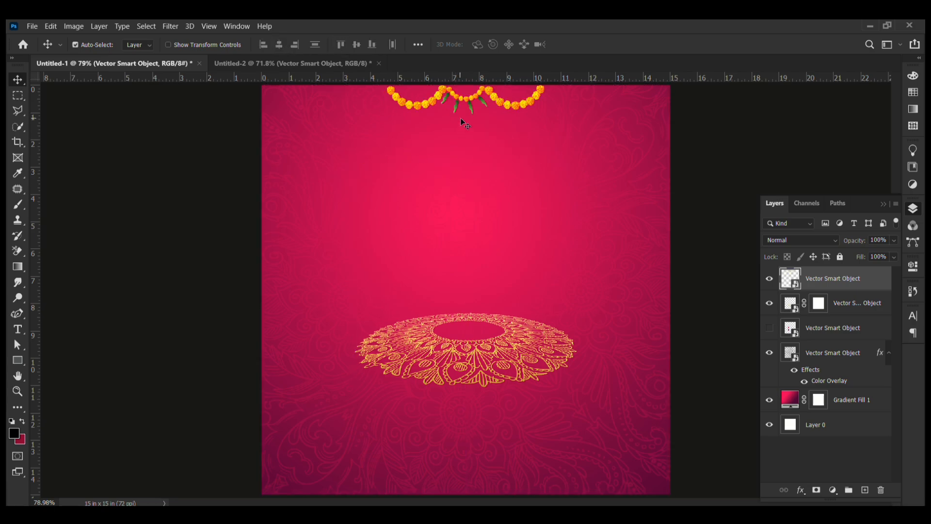
Step: Enlarge the marigold garland proportionally to more than half the canvas width, keeping it centred along the top edge
click(464, 98)
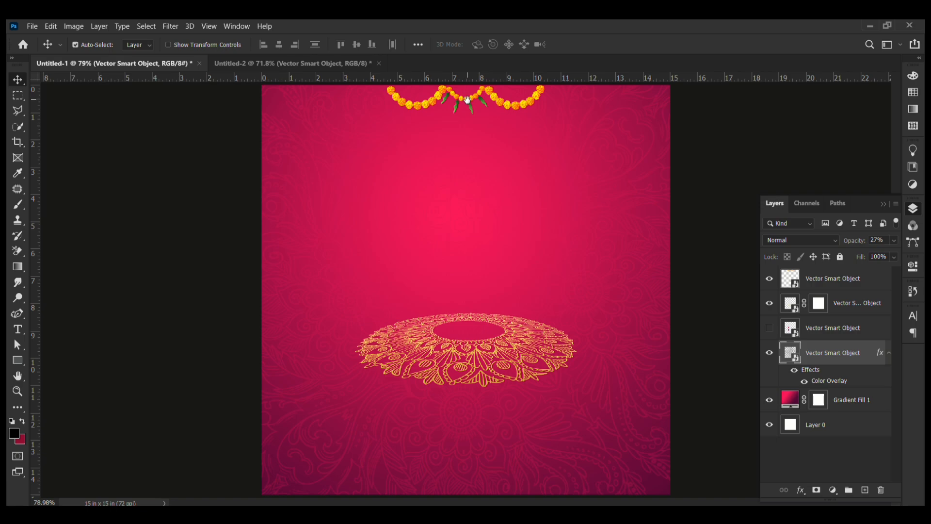
scroll(471, 113, up, 4)
drag(478, 136, 473, 215)
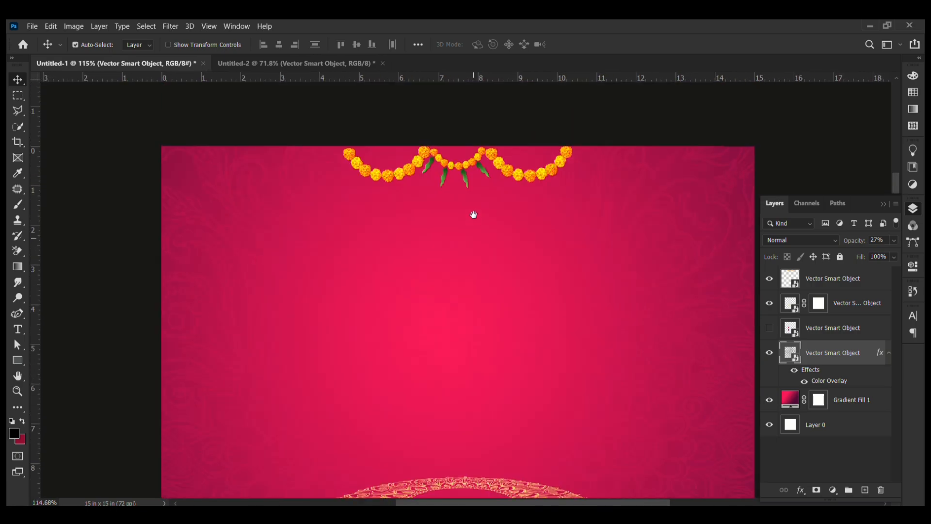
click(465, 167)
key(ctrl+t)
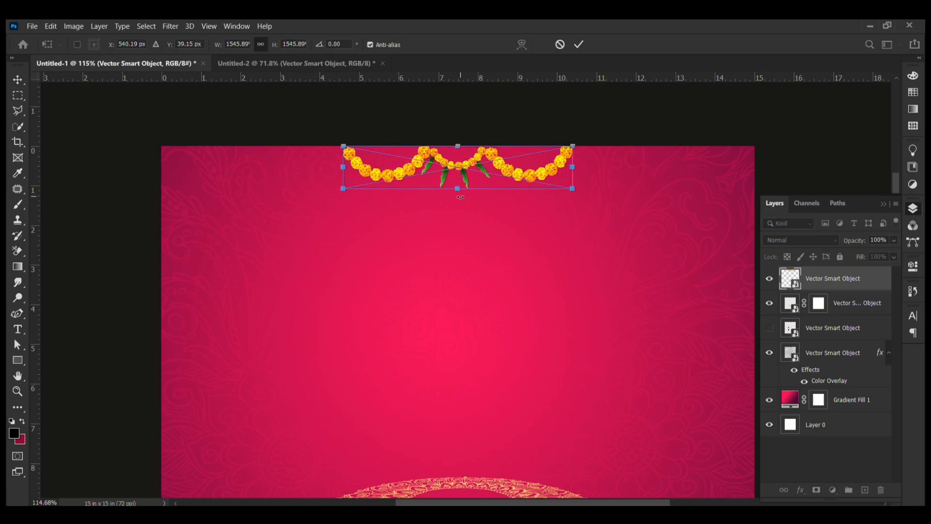
drag(457, 189, 463, 212)
key(Return)
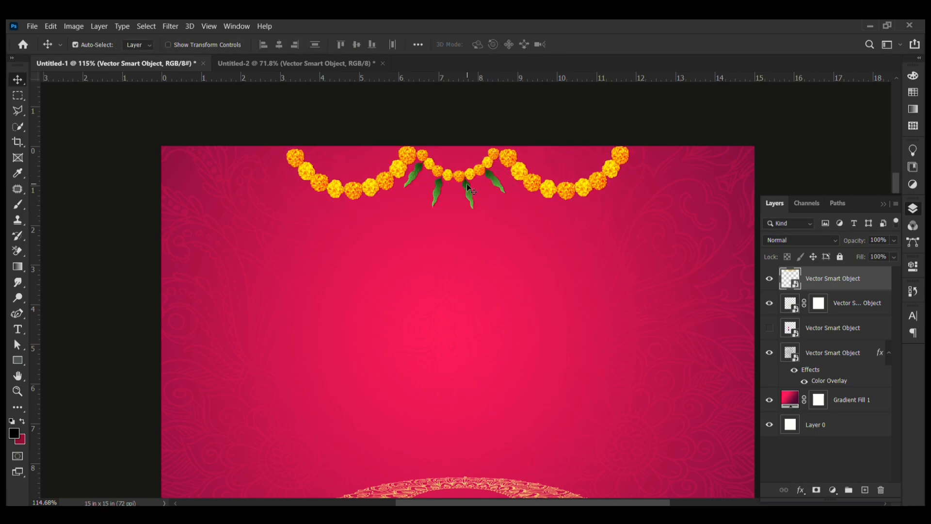
Step: Duplicate the garland to both sides so the flower strands span the full top edge of the canvas
drag(463, 179, 141, 155)
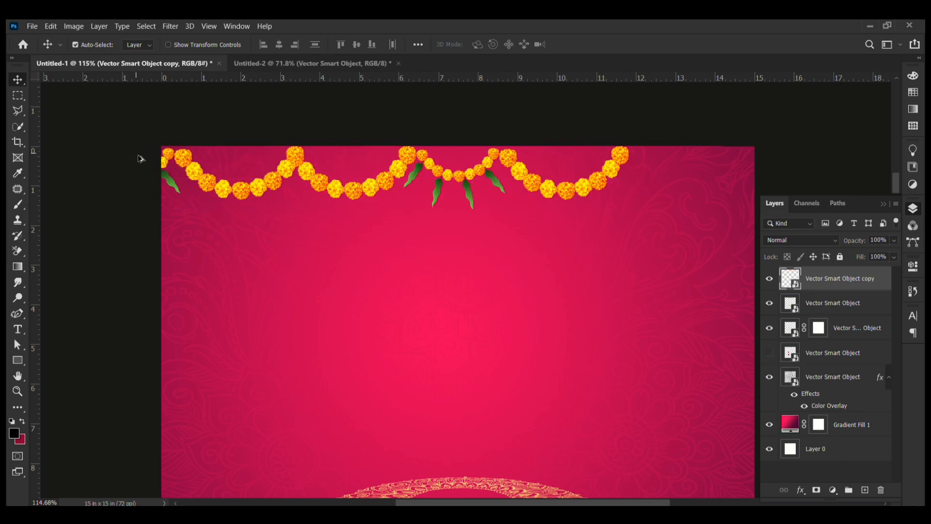
drag(242, 176, 646, 175)
drag(548, 173, 724, 178)
Step: Select all three garland layers and scale them together to about 131.56%, keeping them attached to the top edge
key(ctrl)
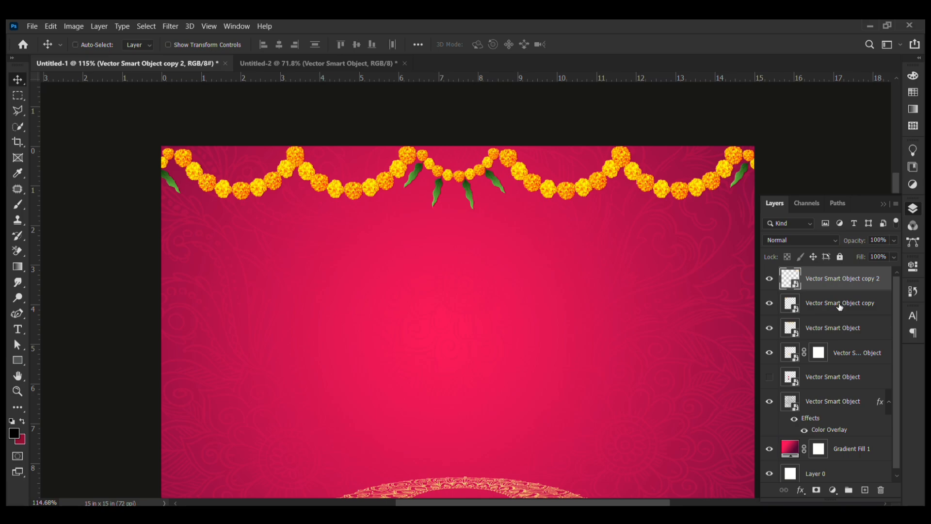
ctrl+click(840, 304)
ctrl+click(838, 330)
key(ctrl+t)
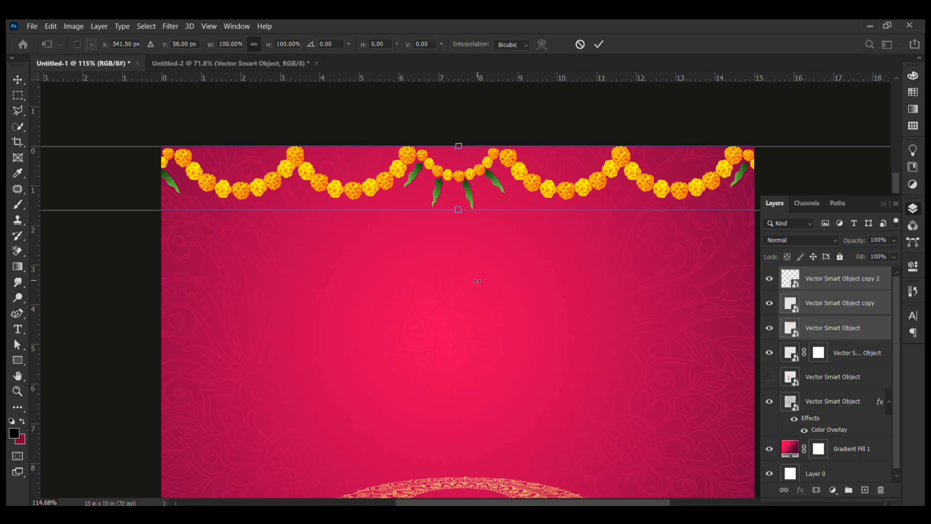
drag(459, 215, 471, 236)
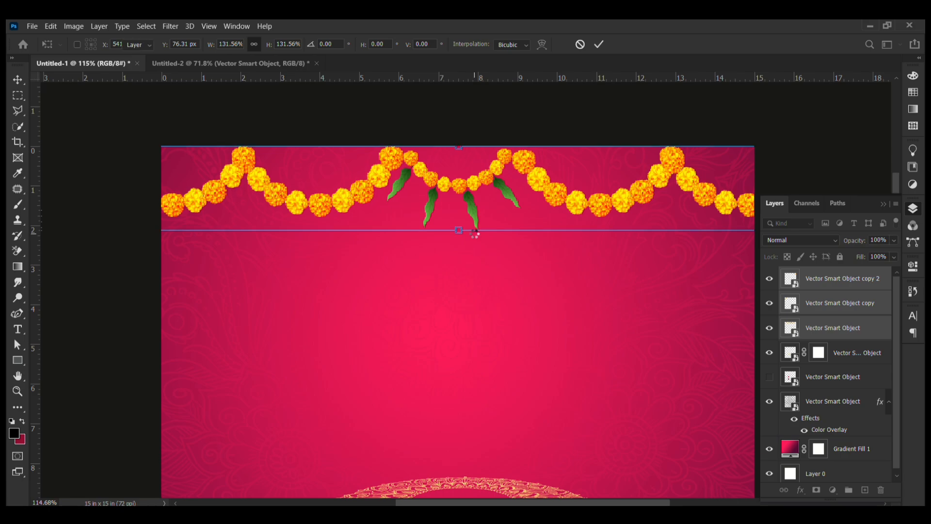
key(Return)
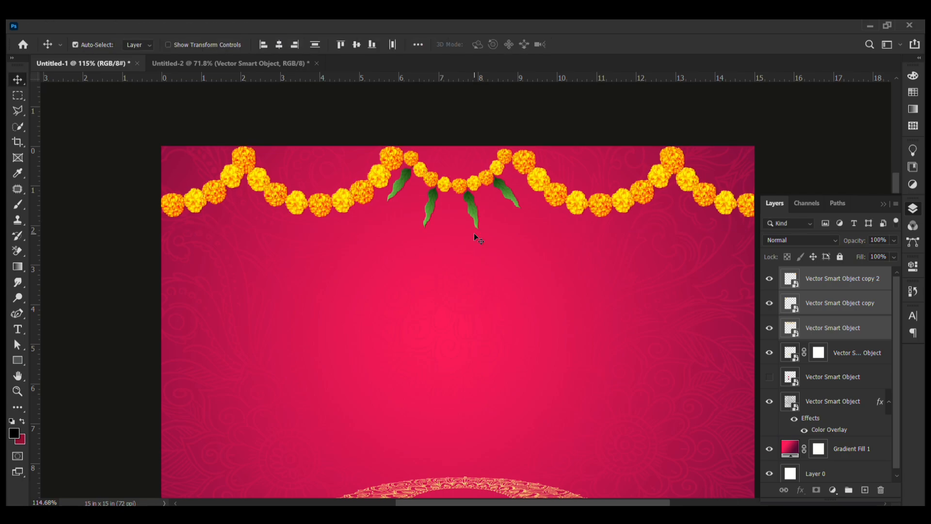
key(ctrl+0)
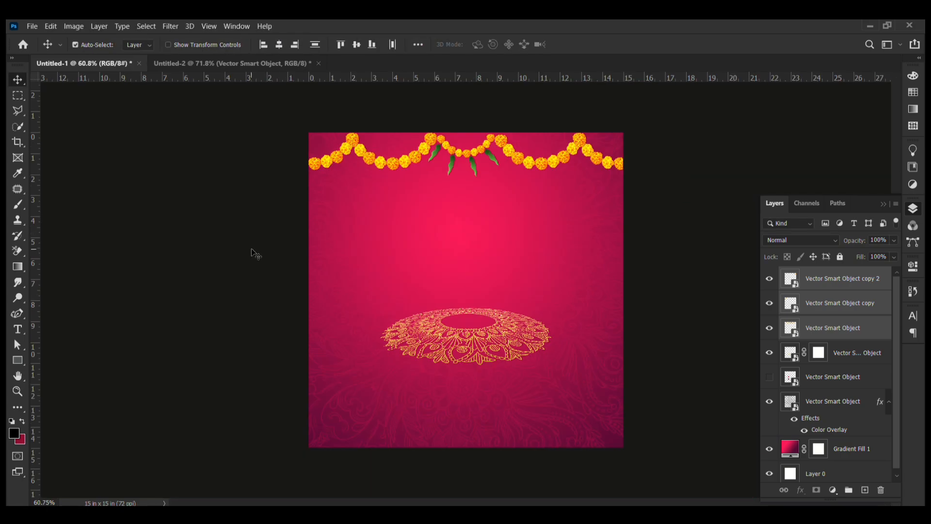
Step: Copy the diya from Untitled-2 into Untitled-1 and scale it to about 58.76% so it sits centred on the mandala
click(225, 61)
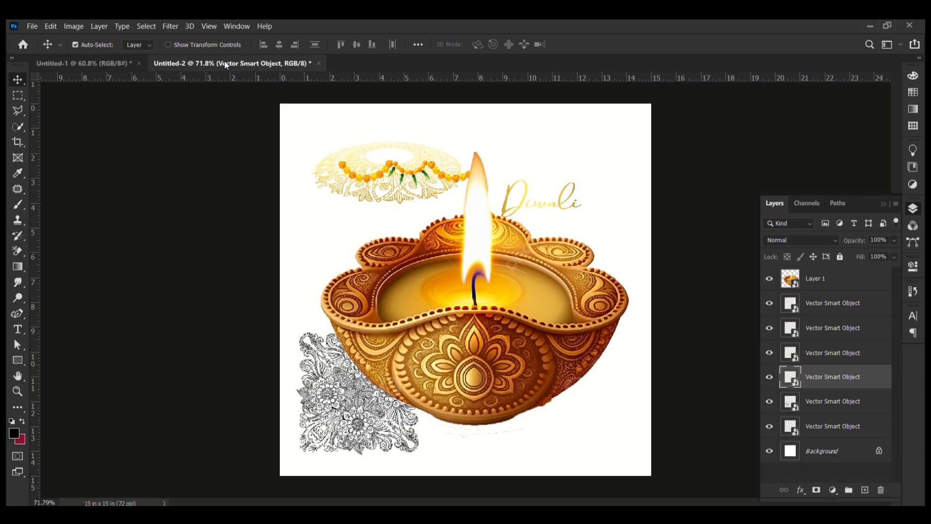
drag(447, 364, 483, 260)
key(ctrl+t)
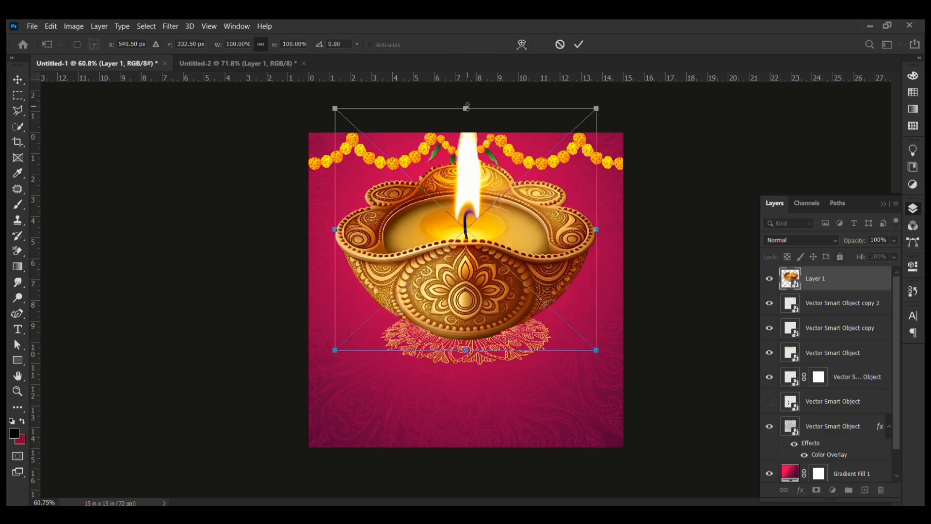
drag(467, 106, 486, 196)
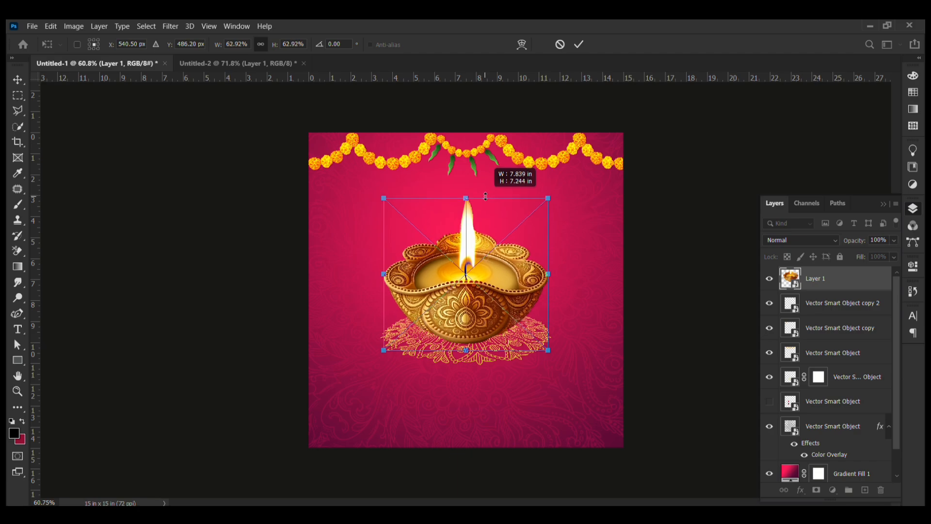
drag(490, 206, 490, 206)
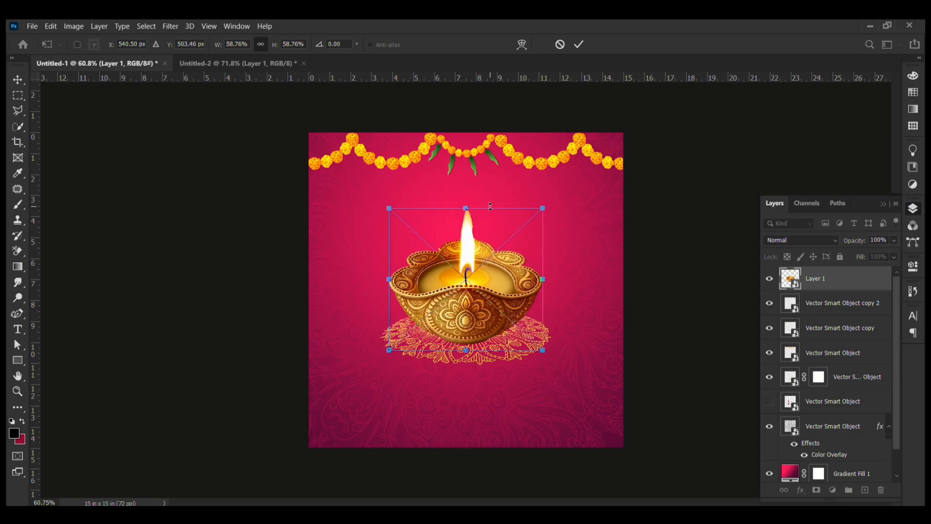
key(Return)
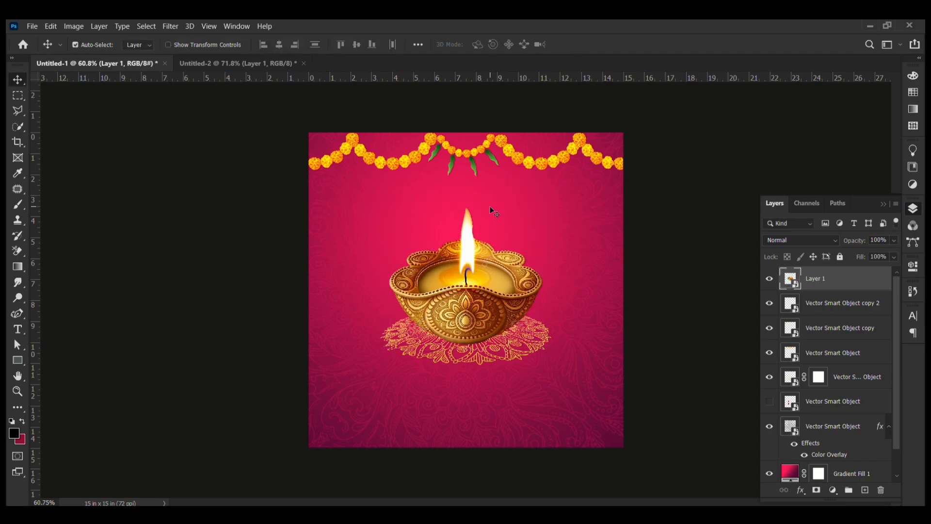
Step: Create a new layer beneath the diya and paint a soft black shadow spot with a 600 px brush at the diya's base
click(823, 311)
click(864, 490)
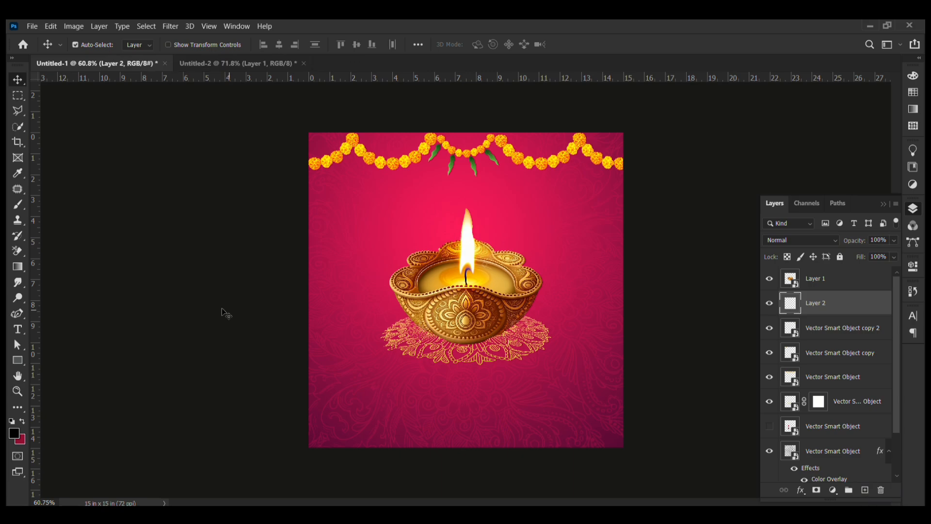
click(18, 204)
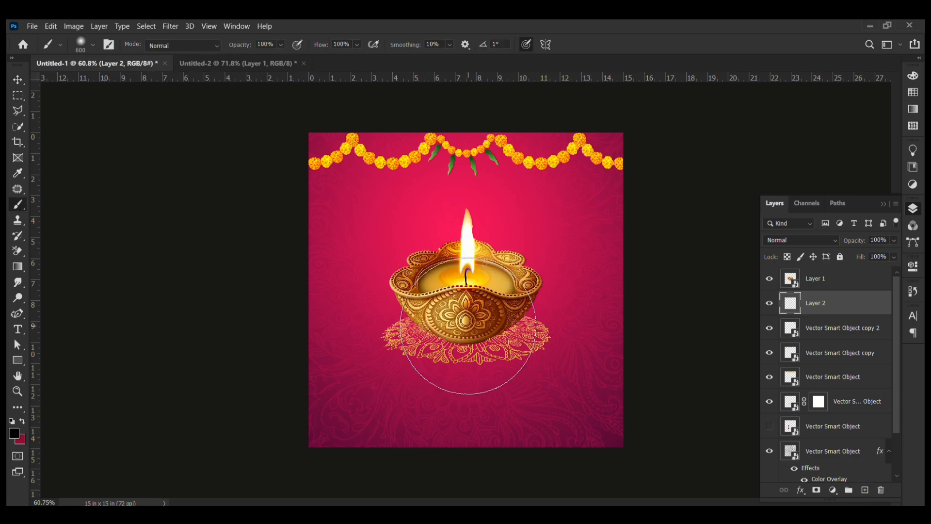
click(468, 326)
click(468, 326)
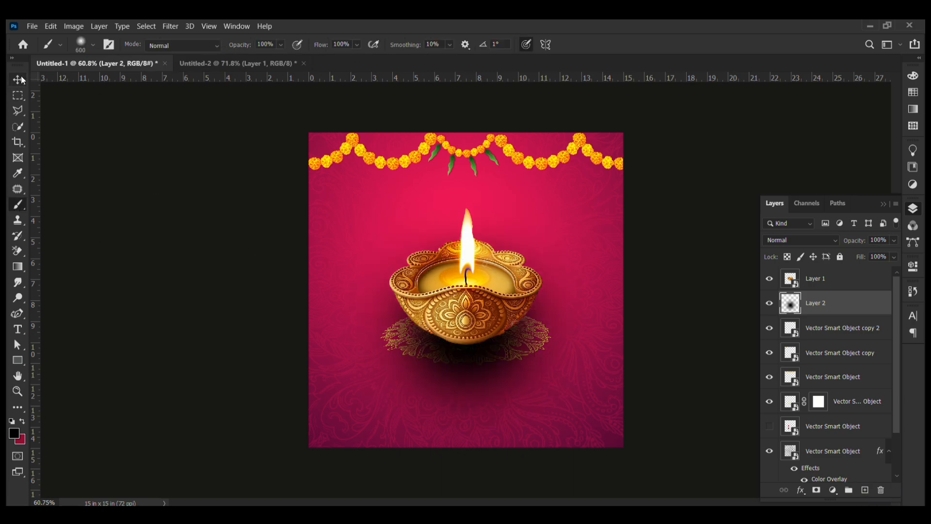
Step: Flatten the black shadow to about 19.49% height, place it under the diya's base and narrow it
click(21, 78)
key(ctrl+t)
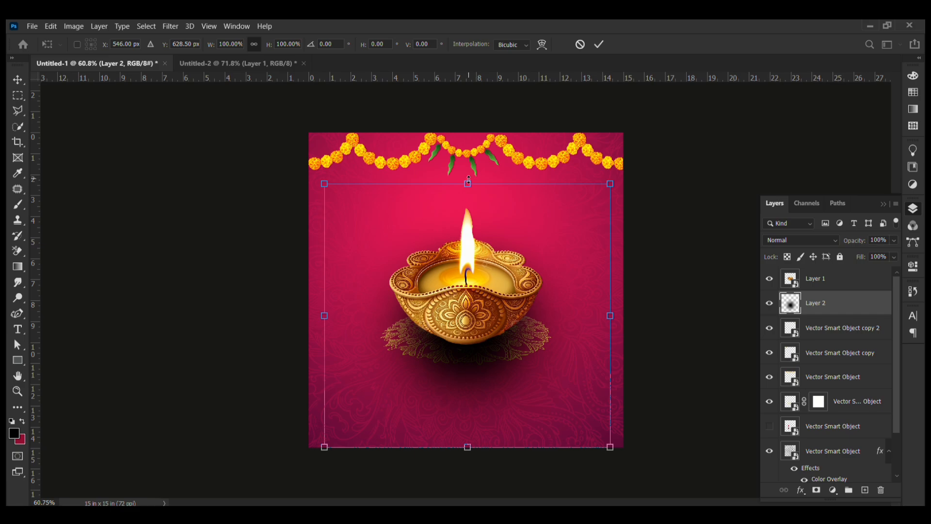
drag(469, 180, 482, 333)
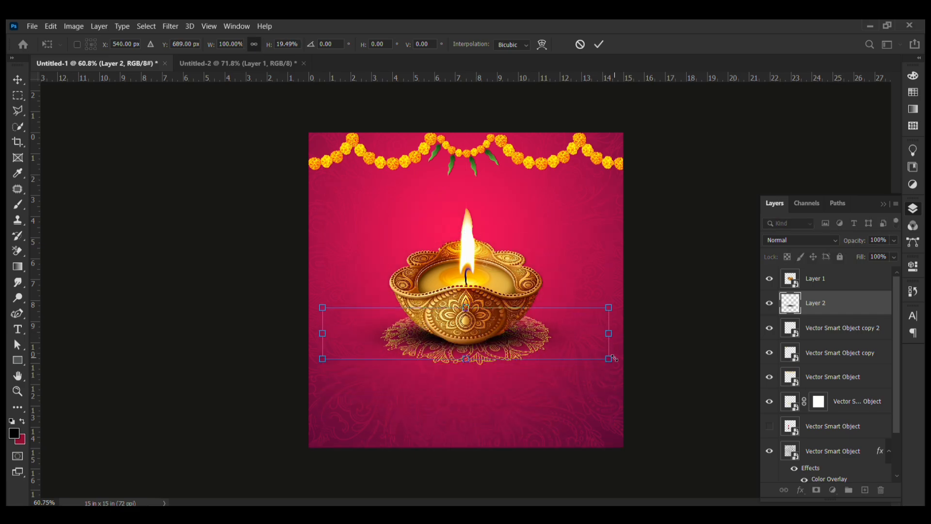
drag(613, 358, 578, 362)
key(Return)
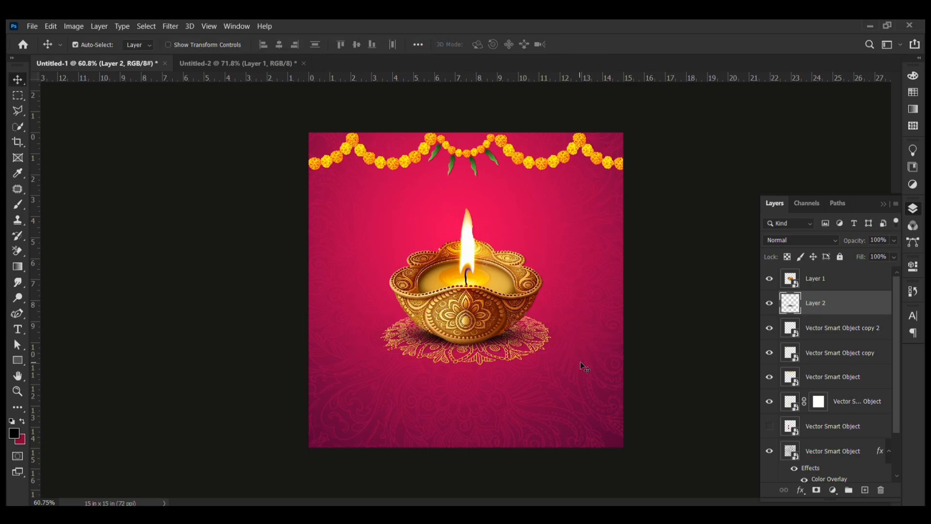
Step: Lower the shadow layer's opacity slightly and deselect the layer
click(895, 241)
mouse_move(881, 255)
mouse_down()
mouse_move(872, 255)
mouse_move(883, 258)
mouse_up()
click(654, 247)
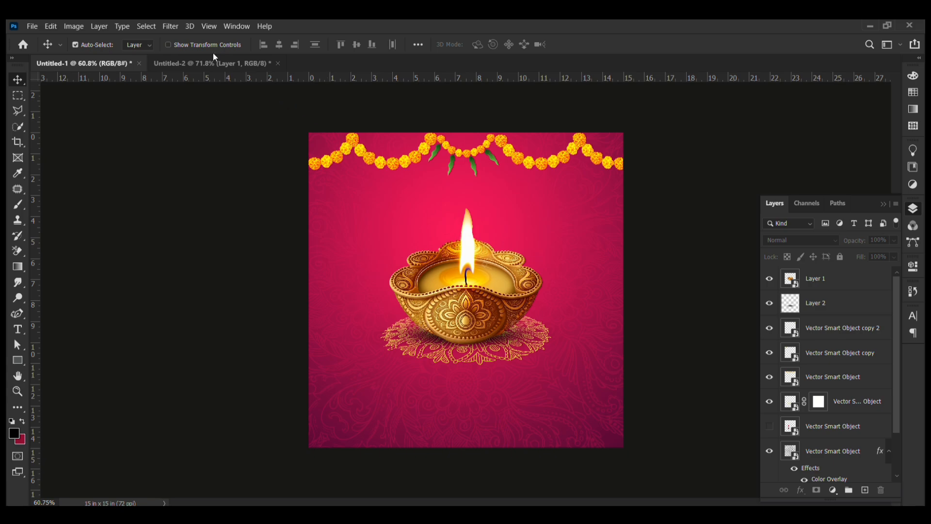
Step: Copy the faded golden half-mandala from Untitled-2 into Untitled-1, moving the diya aside to reach it, and place it behind the flame area
click(252, 63)
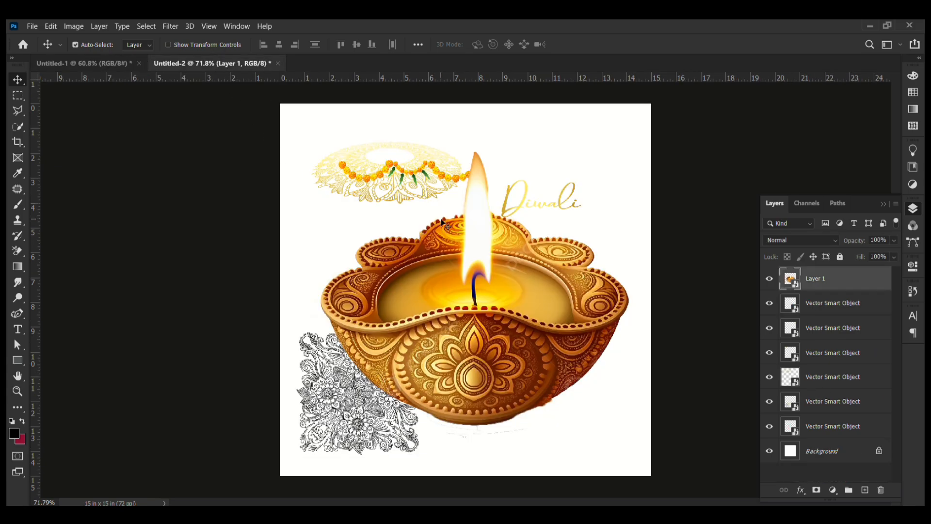
drag(442, 302, 514, 368)
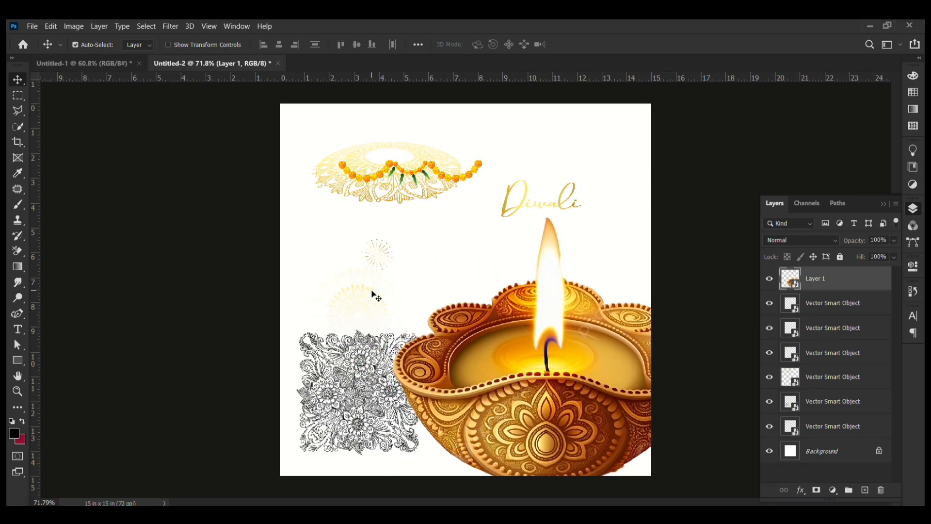
drag(365, 291, 99, 66)
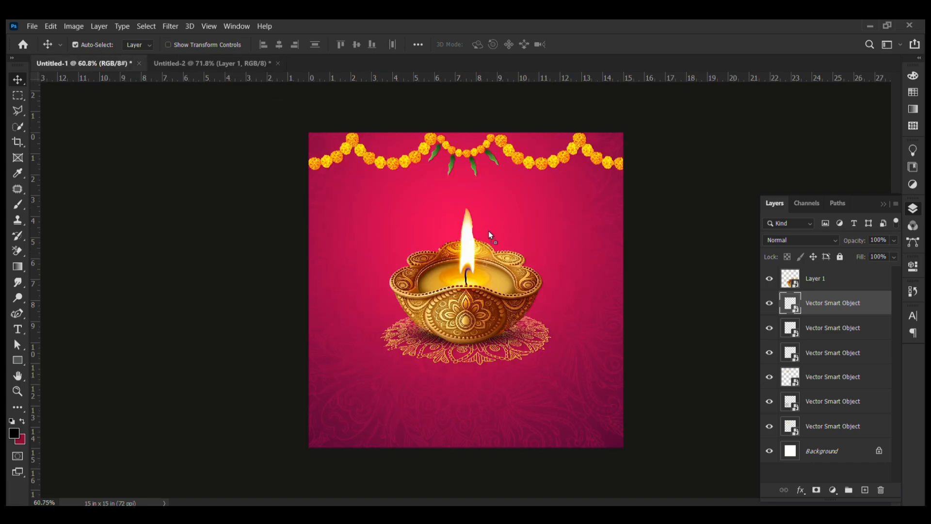
drag(488, 230, 477, 232)
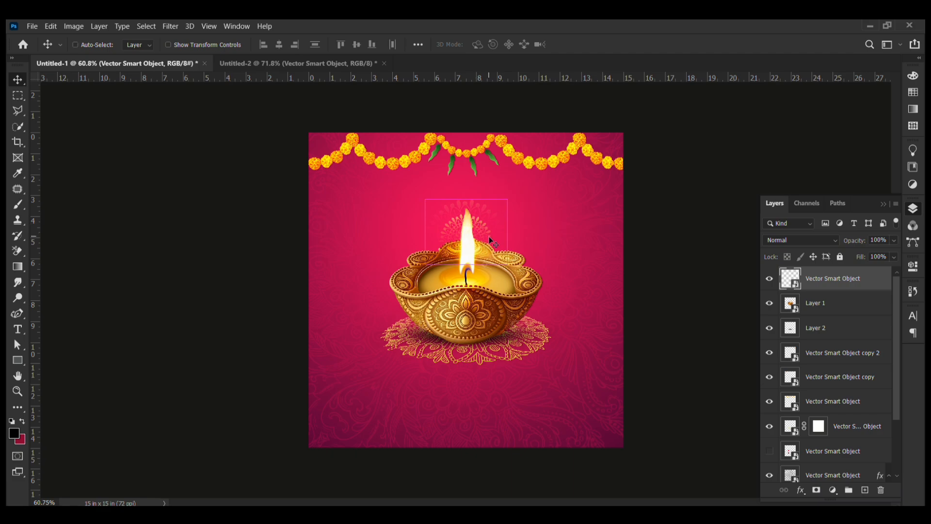
Step: Try enlarging the half-mandala to about 5752.29% and raising it above the flame
key(ctrl+t)
drag(511, 277, 533, 274)
key(Return)
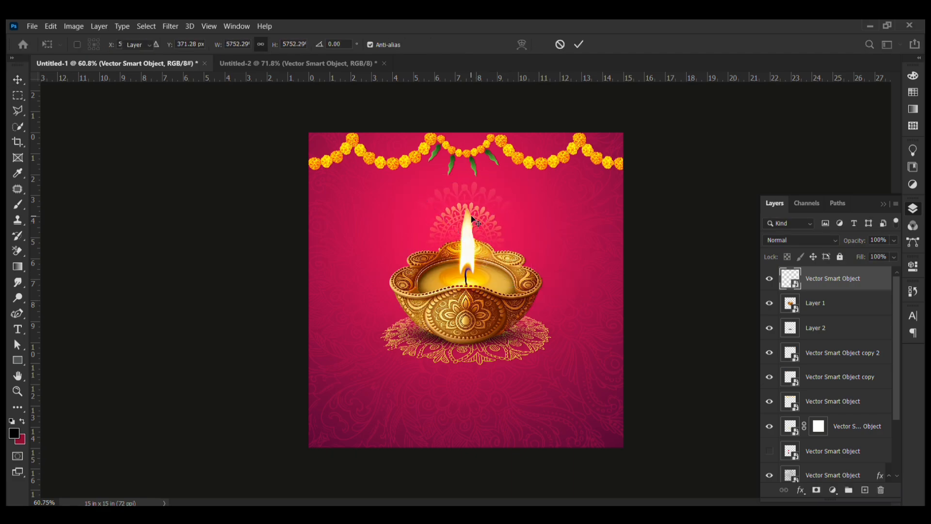
scroll(482, 199, up, 5)
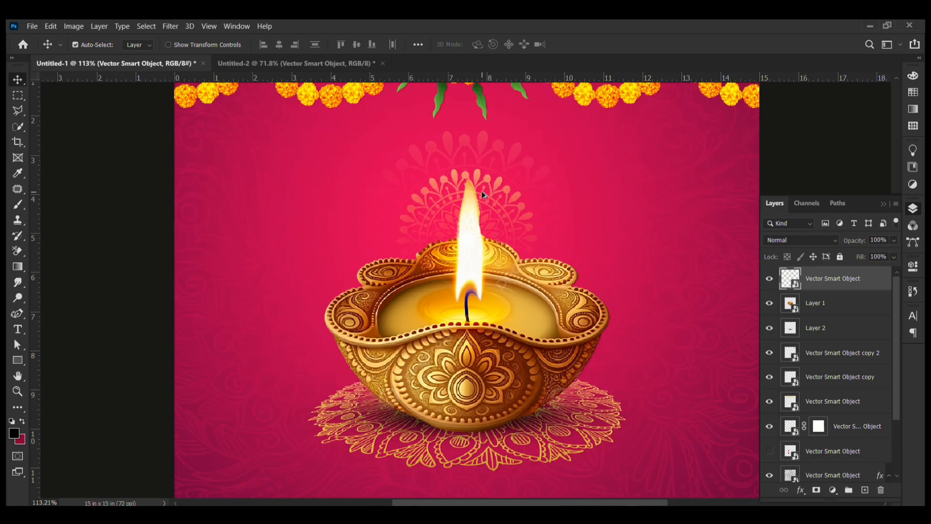
drag(487, 183, 487, 139)
Step: Try scaling the raised half-mandala down around its centre
key(ctrl+t)
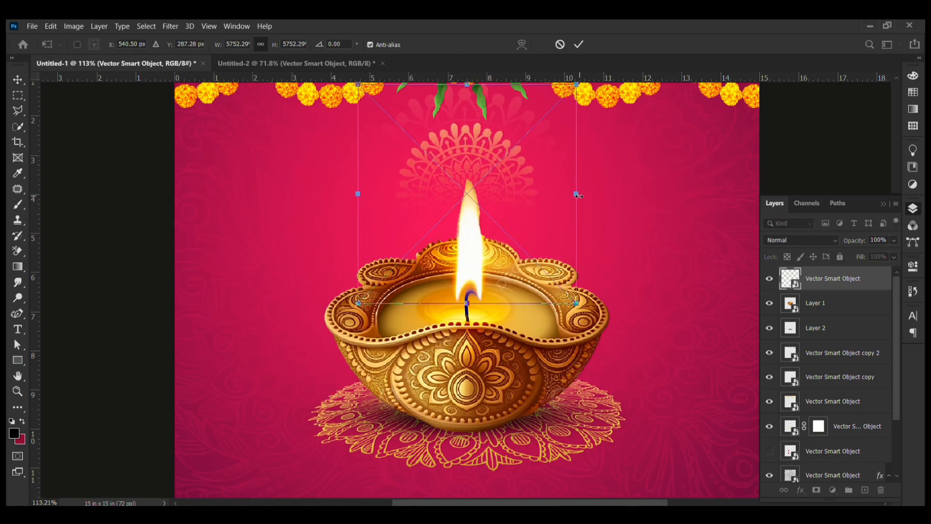
drag(578, 196, 499, 194)
key(Return)
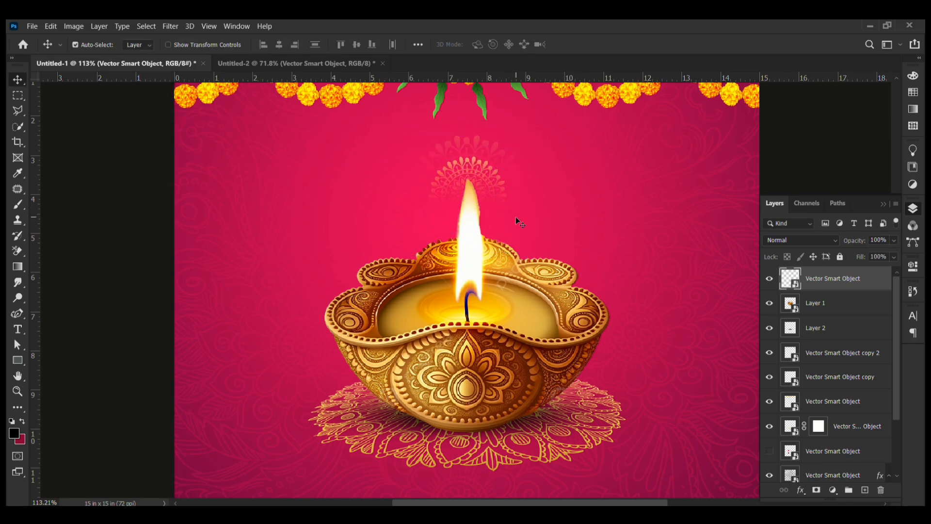
Step: Undo the half-mandala's resizing and moves, and place it at its imported size centred just above the flame's tip
key(ctrl+minus)
scroll(554, 256, down, 3)
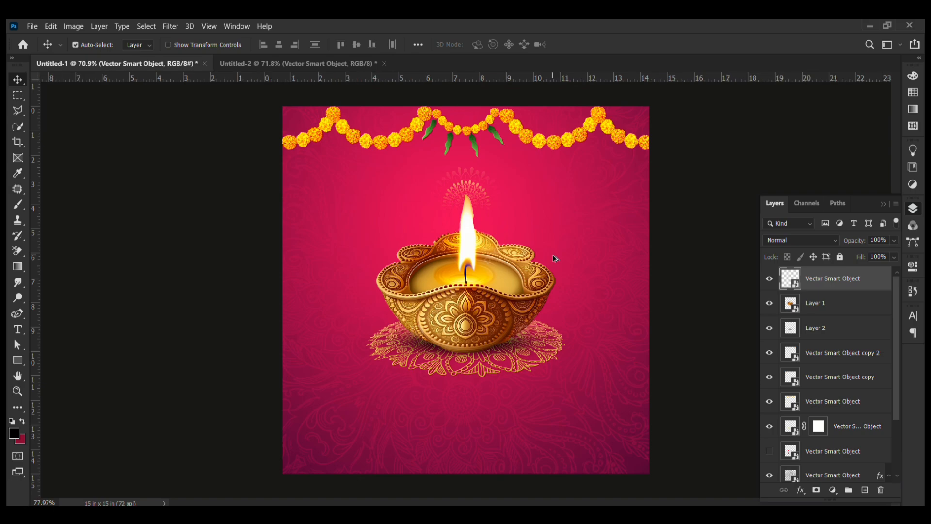
scroll(554, 259, up, 1)
key(ctrl+z)
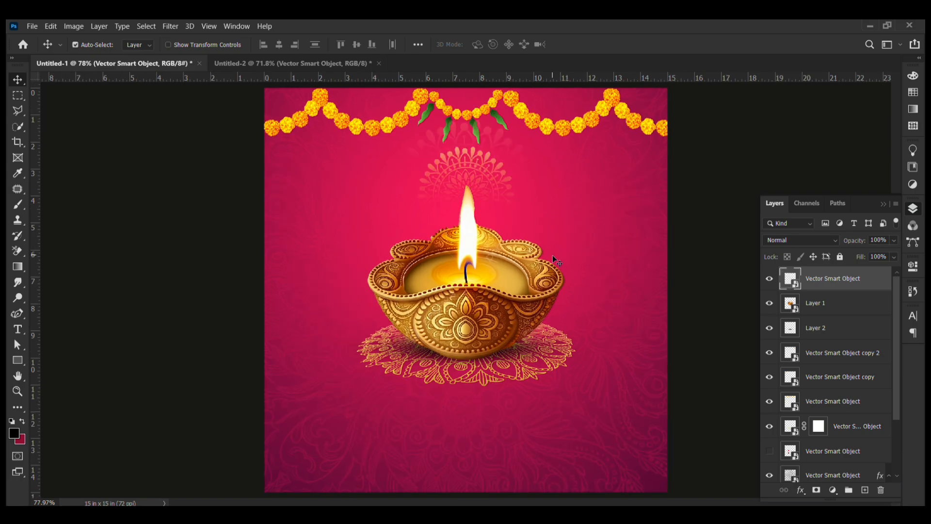
key(ctrl+z)
key(ctrl+z)
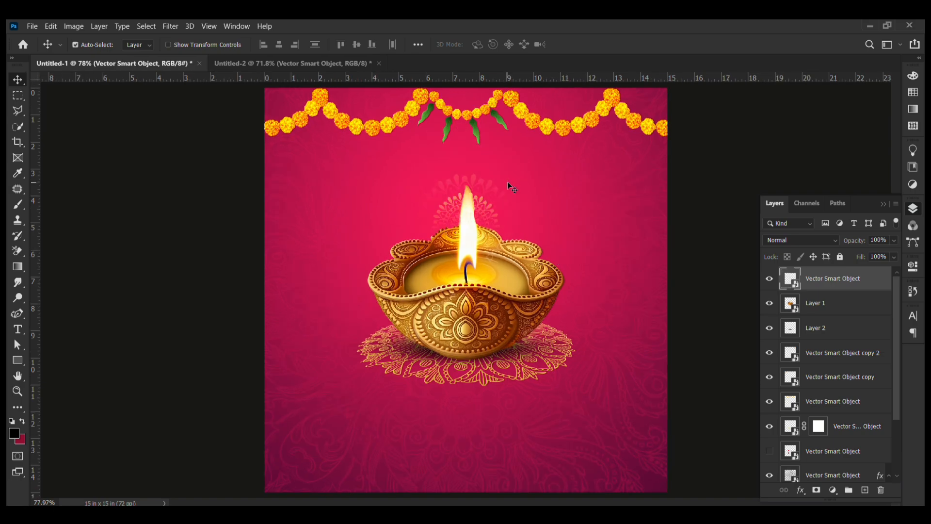
key(ctrl+z)
key(ctrl+shift+z)
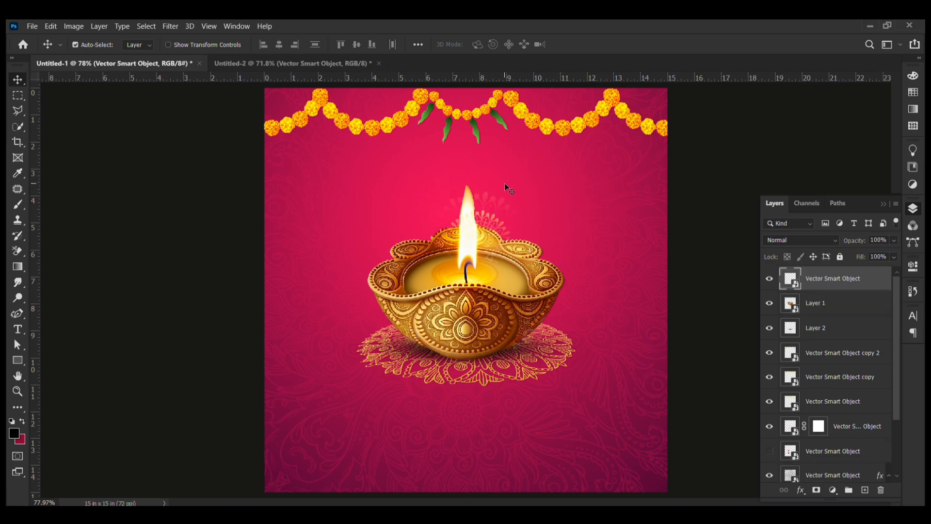
drag(482, 215, 470, 165)
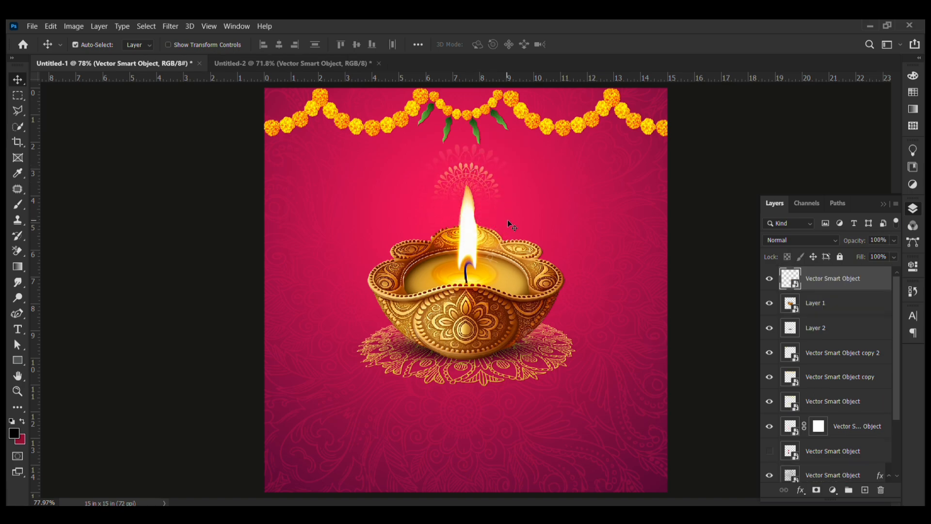
Step: Copy the small golden firework burst from Untitled-2 into Untitled-1
click(281, 66)
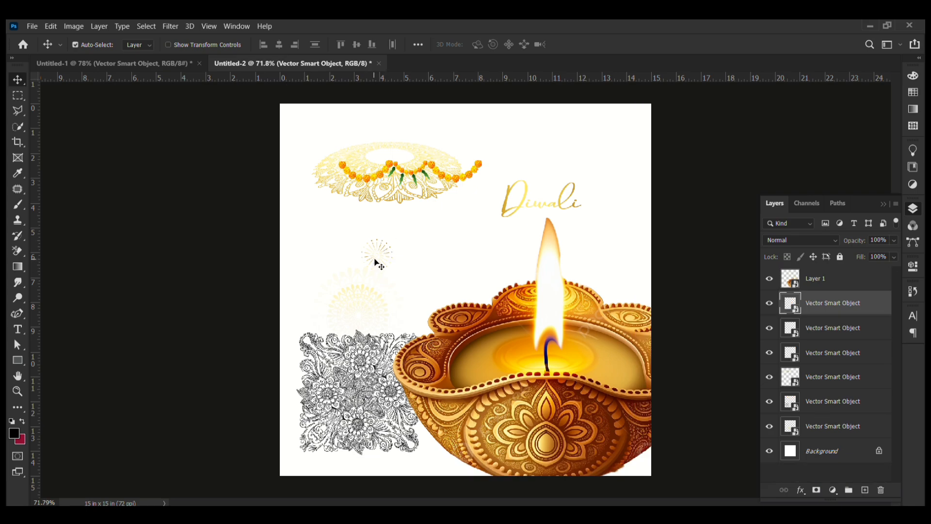
drag(374, 260, 389, 270)
click(444, 237)
scroll(401, 240, up, 4)
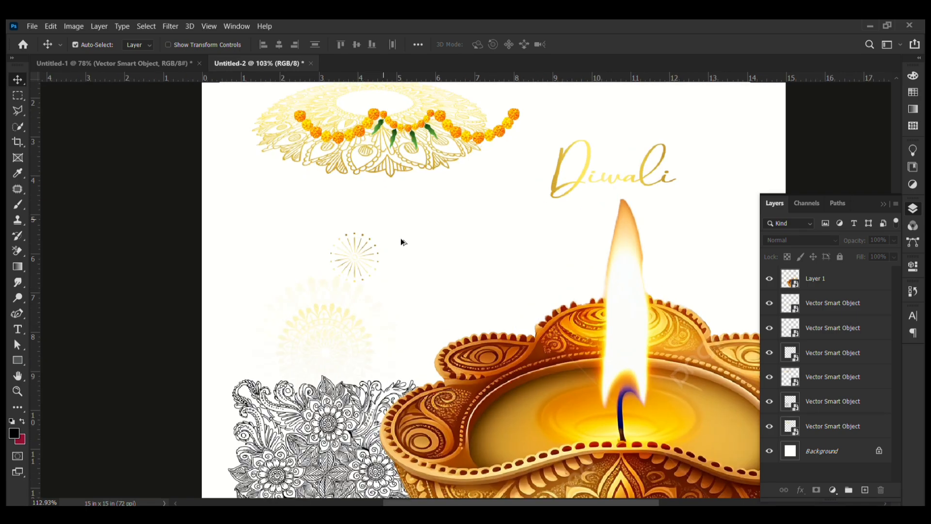
scroll(402, 241, up, 3)
drag(347, 236, 238, 200)
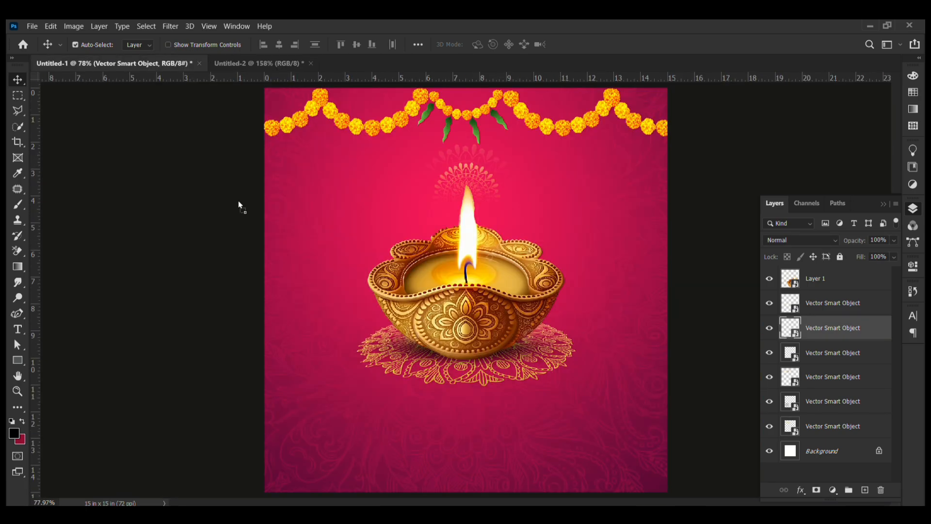
Step: Put one firework burst in the poster's upper right below the garland and a duplicate beside the diya's left rim, and deselect
drag(373, 232, 617, 189)
key(ctrl+t)
key(Return)
scroll(578, 287, down, 3)
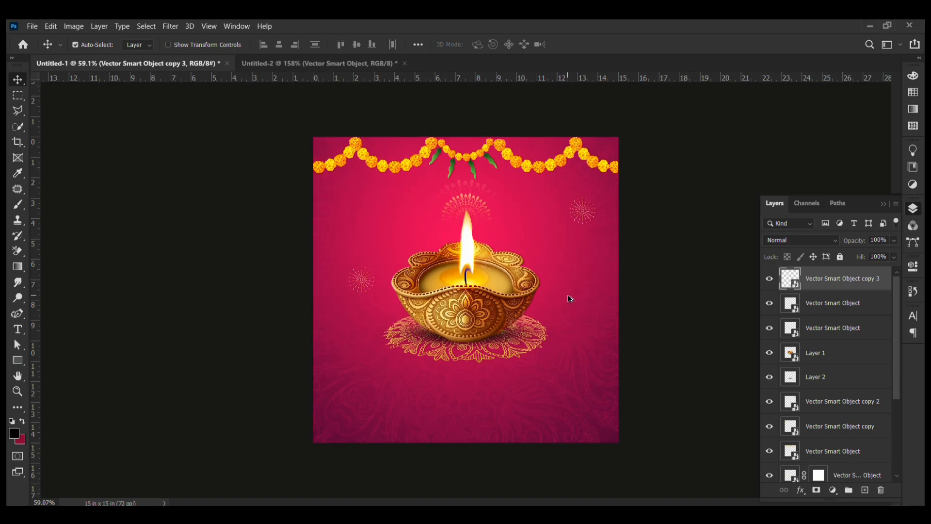
click(162, 156)
Step: Copy the Happy Diwali Background lettering from Untitled-2 into Untitled-1 below the mandala, scaled to about 2998.19% wide and 2767.56% high
click(272, 64)
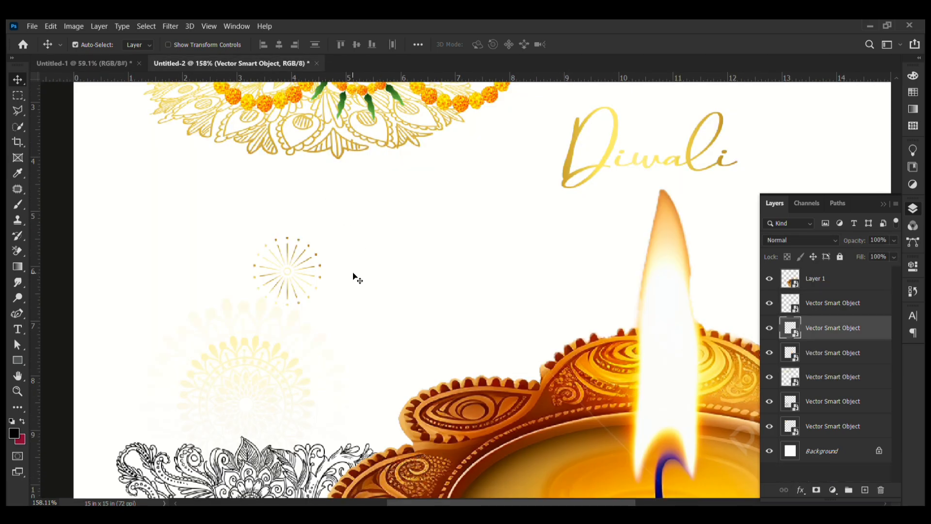
scroll(356, 276, down, 3)
drag(536, 196, 512, 185)
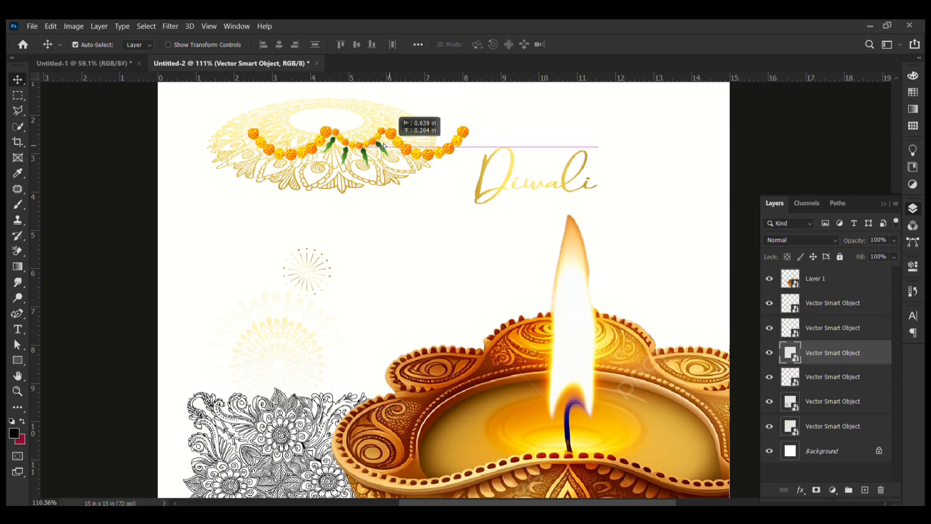
drag(383, 145, 491, 408)
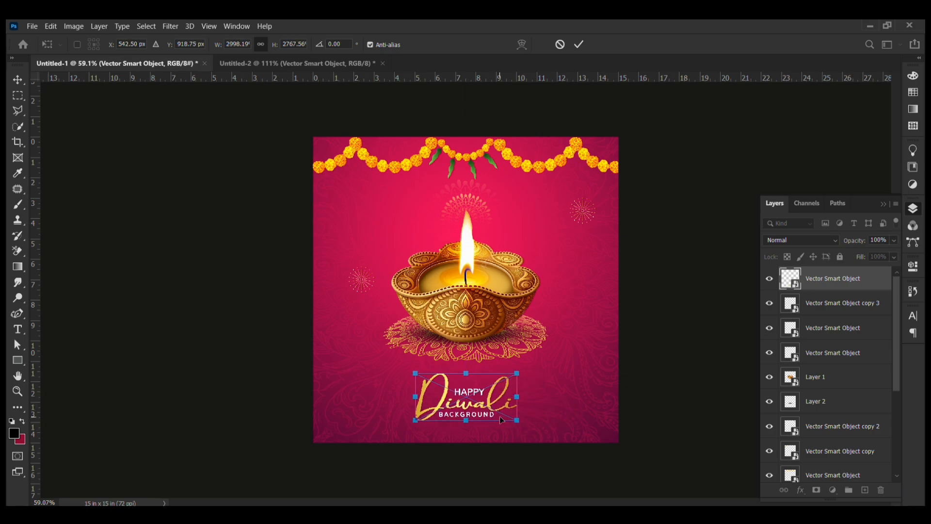
key(Return)
Step: Centre the greeting lettering horizontally on the canvas and clear the selection
key(ctrl+a)
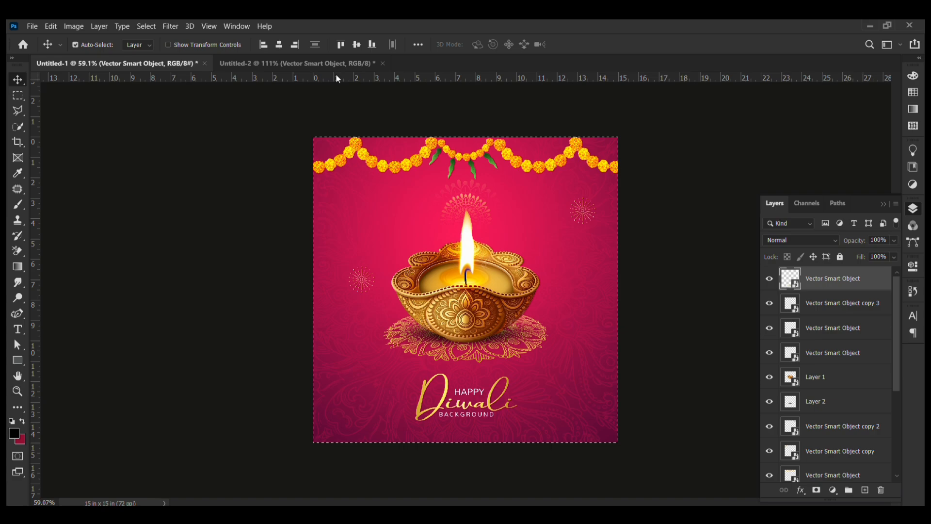
click(279, 45)
key(ctrl+d)
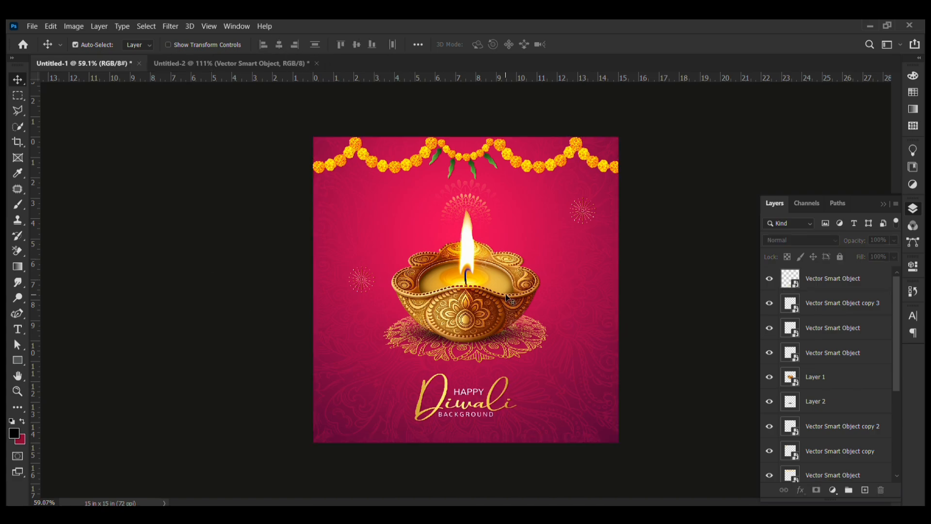
Step: Create a new layer between the diya and its shadow layer
click(550, 328)
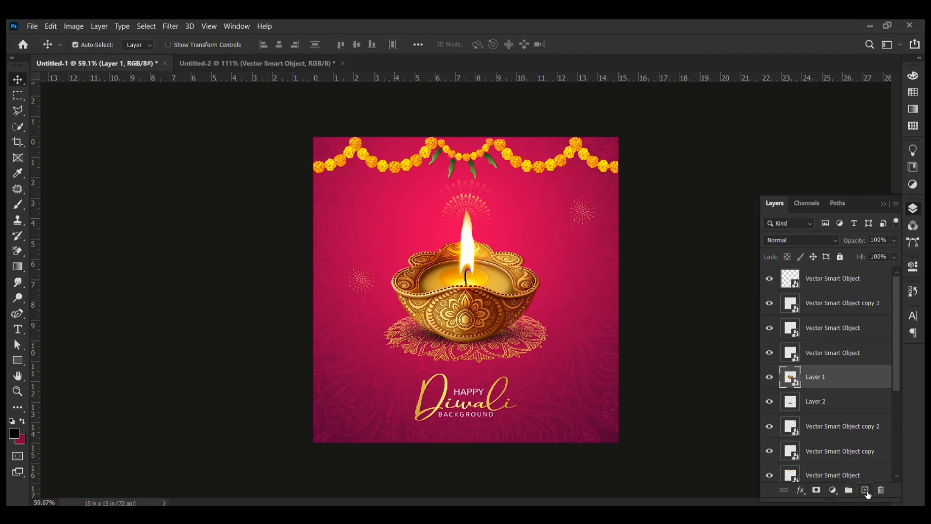
click(838, 402)
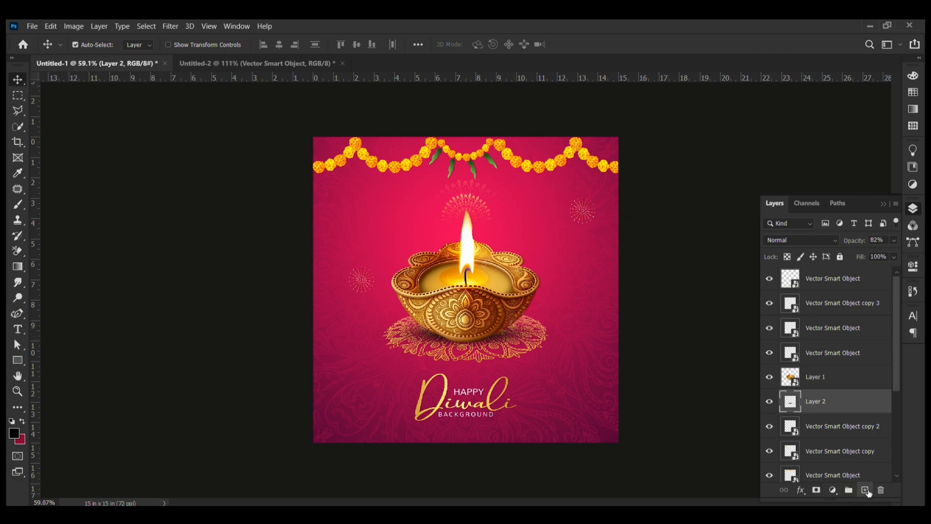
click(864, 490)
Step: Paint a soft glow behind the diya with a 600 px brush in yellow sampled from the marigold garland
click(14, 210)
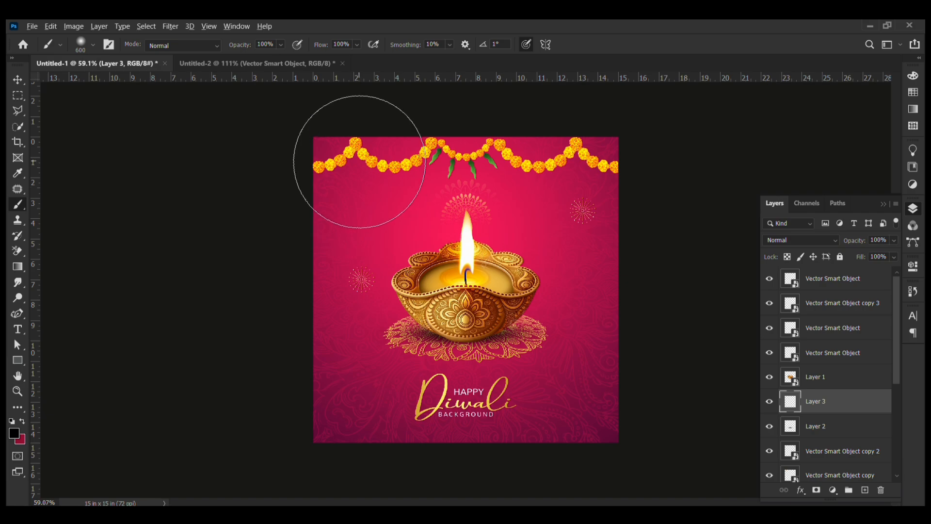
key(alt)
alt+click(363, 147)
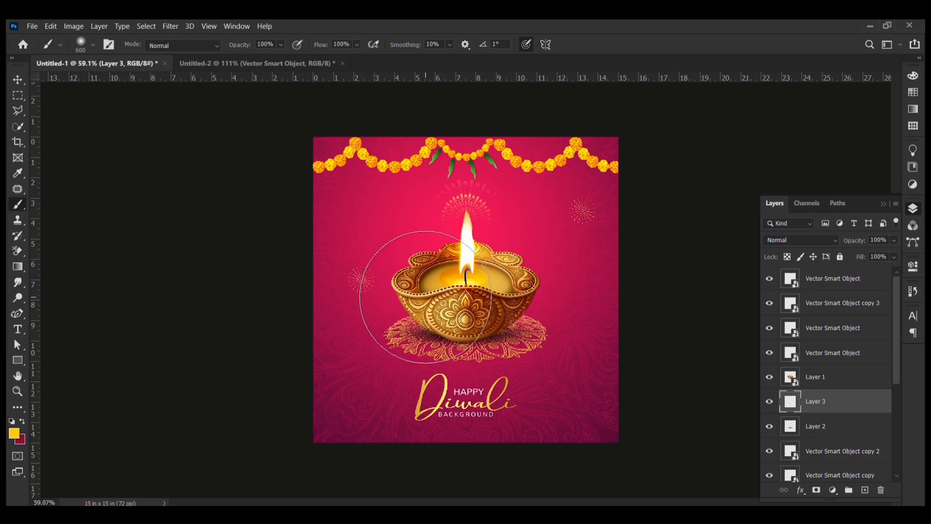
click(465, 296)
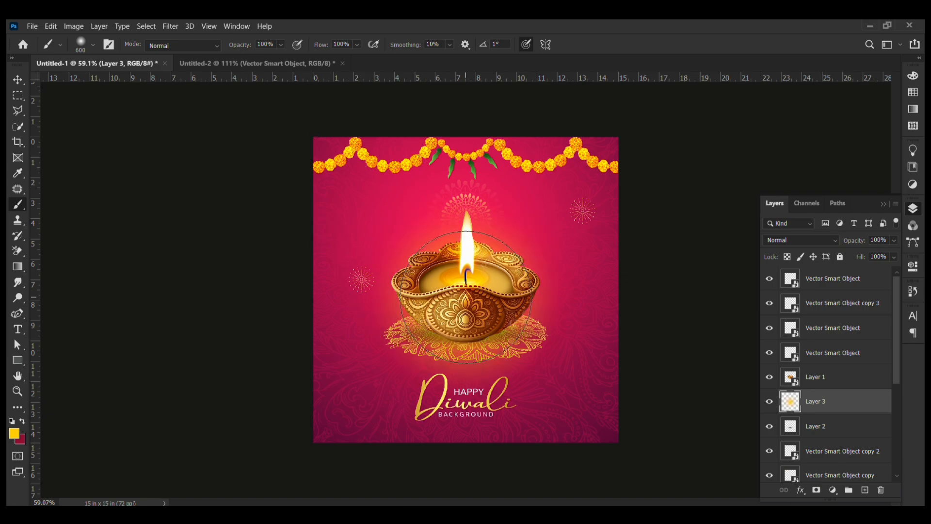
click(466, 297)
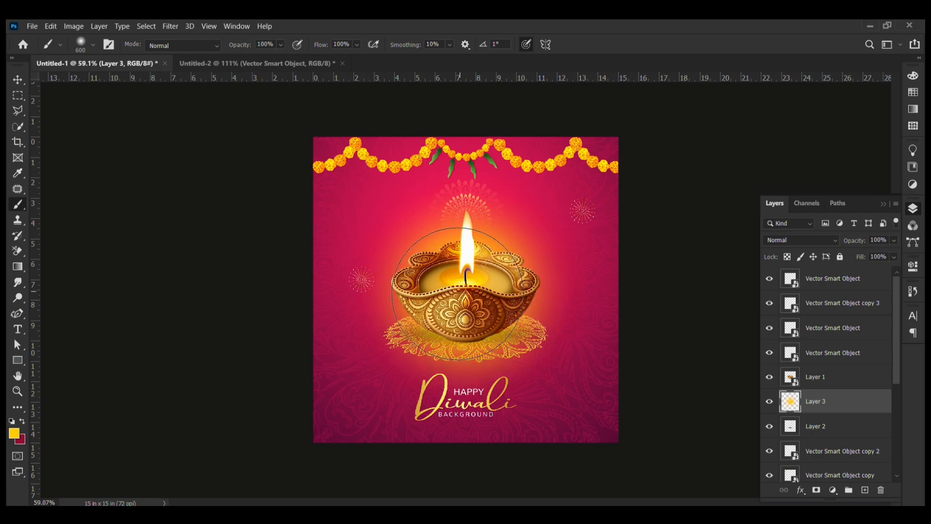
Step: Duplicate the yellow glow twice, placing one copy in the poster's lower-left corner and the other off its right edge
click(17, 79)
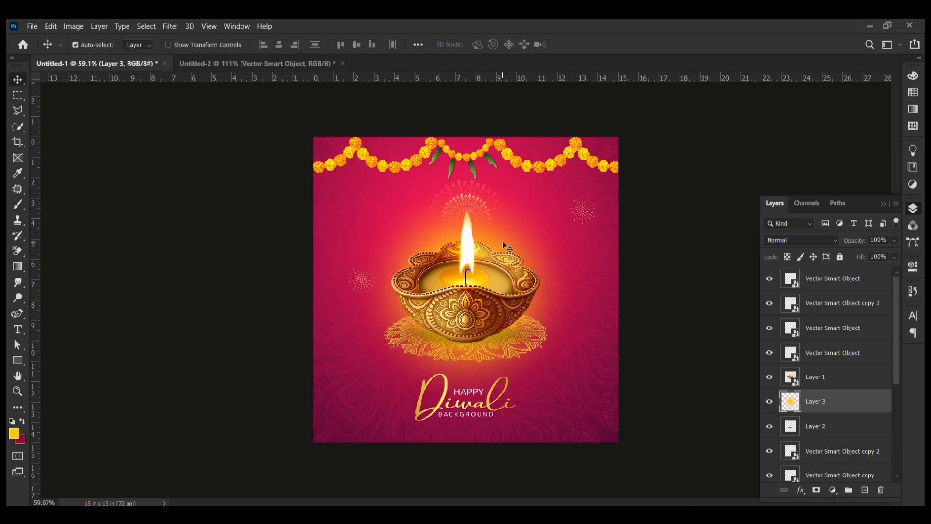
drag(502, 240, 699, 155)
Step: Resize the right-edge glow copy to about 42.57% width and 67.25% height so it just spills onto the poster
key(ctrl+t)
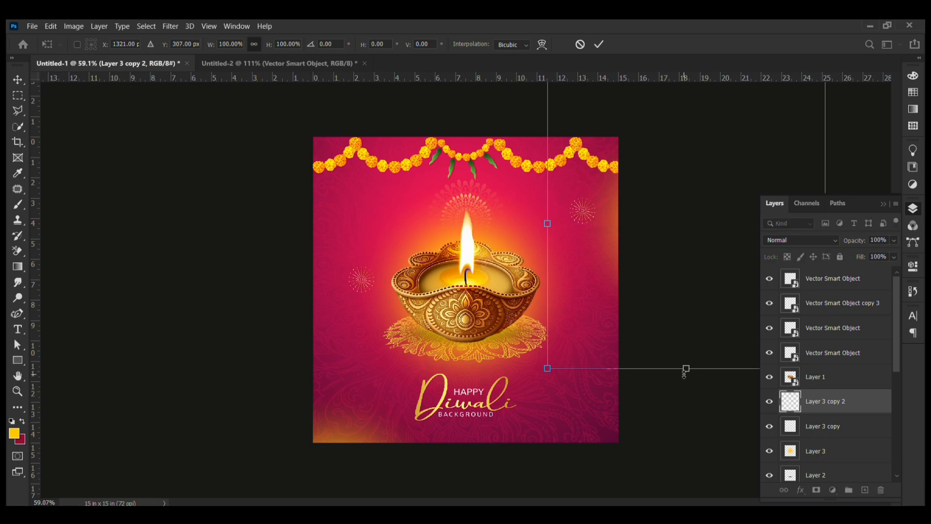
drag(686, 368, 686, 201)
drag(677, 139, 637, 217)
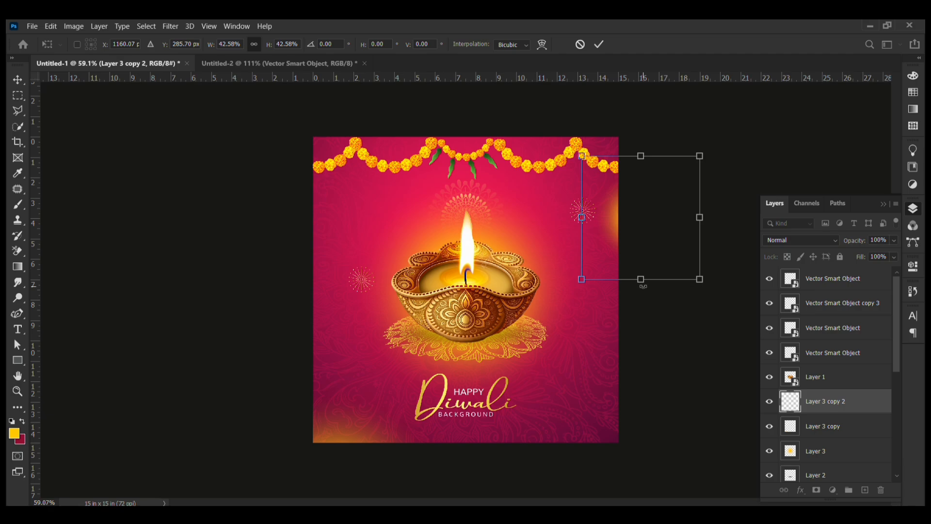
drag(643, 286, 655, 354)
drag(656, 301, 662, 272)
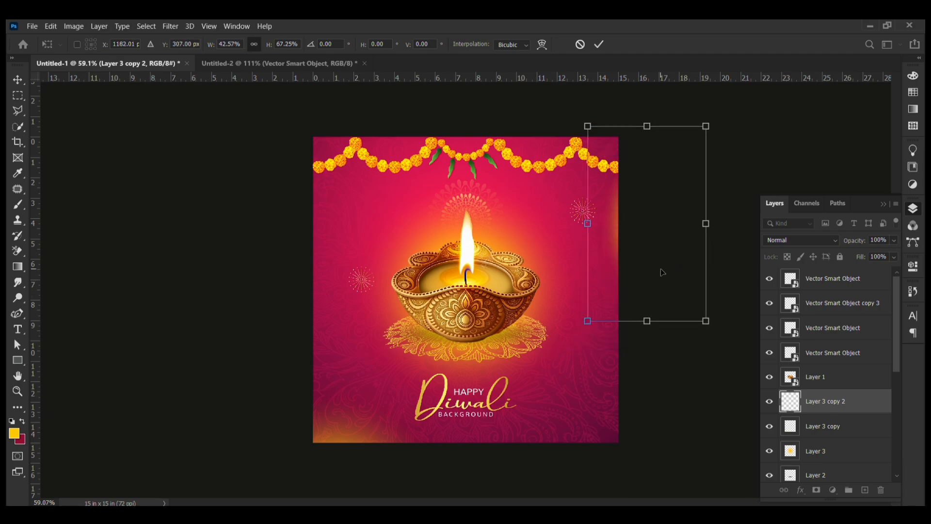
key(Return)
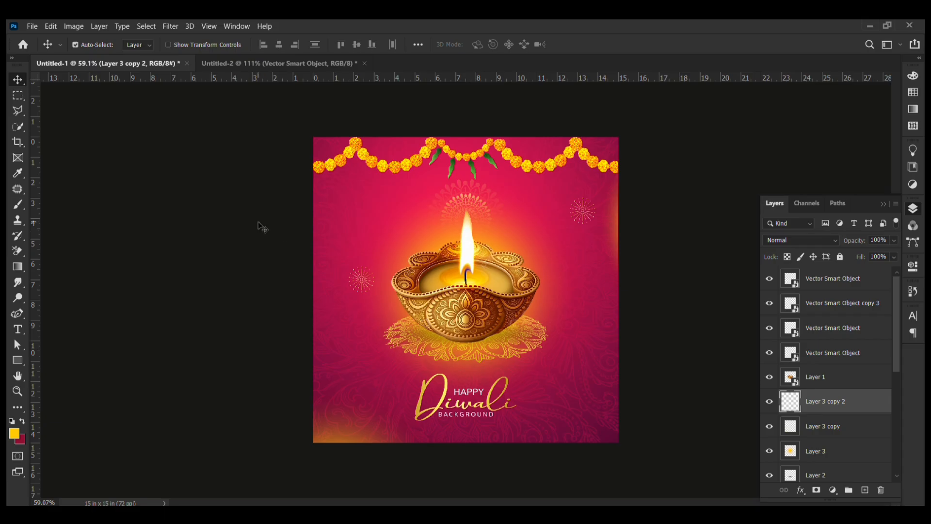